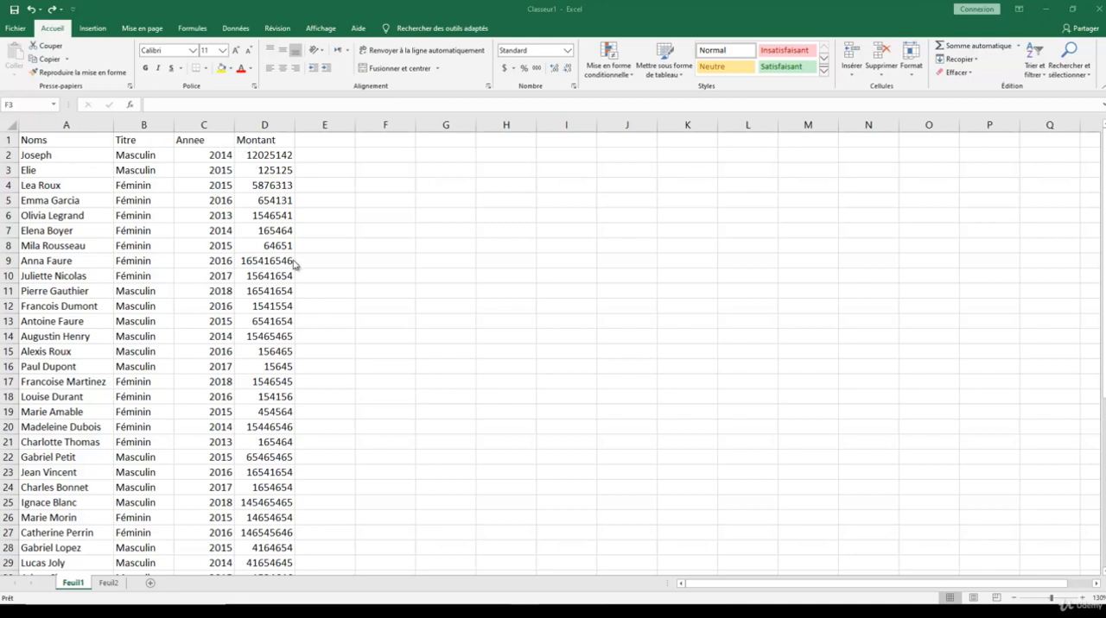
- Convert the data range A1:D44 on Feuil1 into a table with headers
{"action": "left_click", "coordinate": [192, 260]}
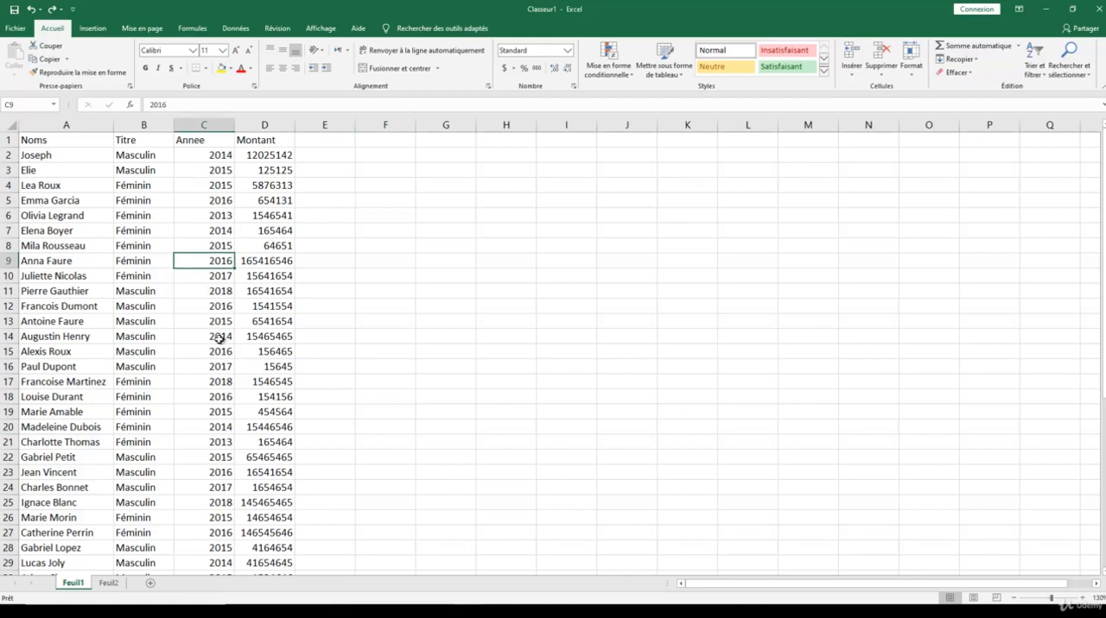
{"action": "key", "text": "ctrl+t"}
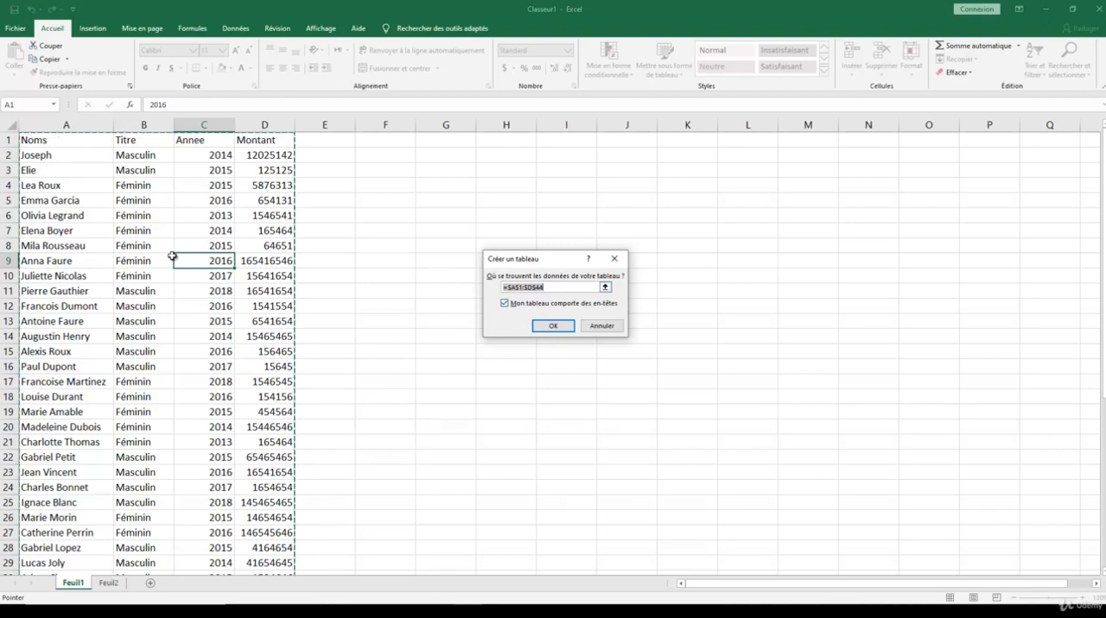
{"action": "scroll", "coordinate": [173, 257], "scroll_direction": "down", "scroll_amount": 8}
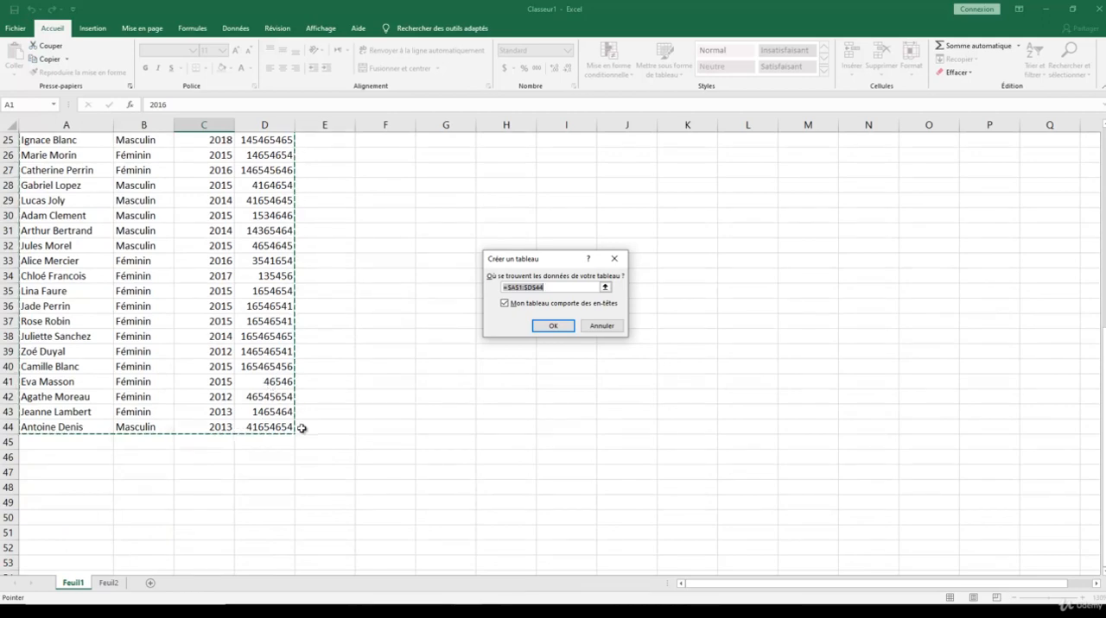
{"action": "scroll", "coordinate": [284, 419], "scroll_direction": "up", "scroll_amount": 4}
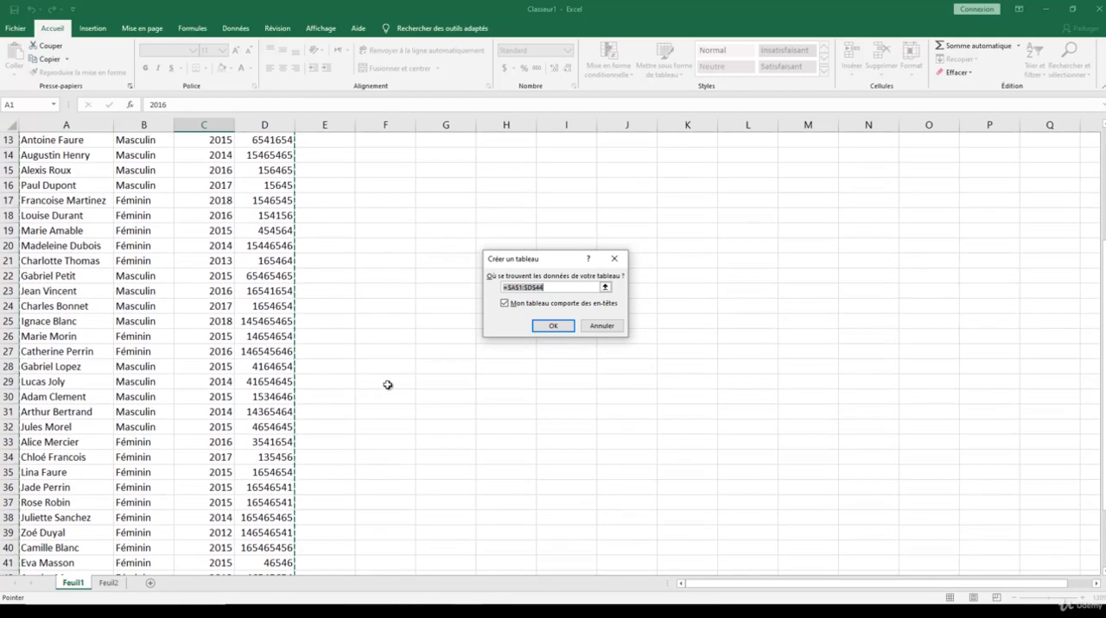
{"action": "scroll", "coordinate": [388, 386], "scroll_direction": "up", "scroll_amount": 2}
{"action": "left_click", "coordinate": [553, 325]}
{"action": "left_click", "coordinate": [356, 276]}
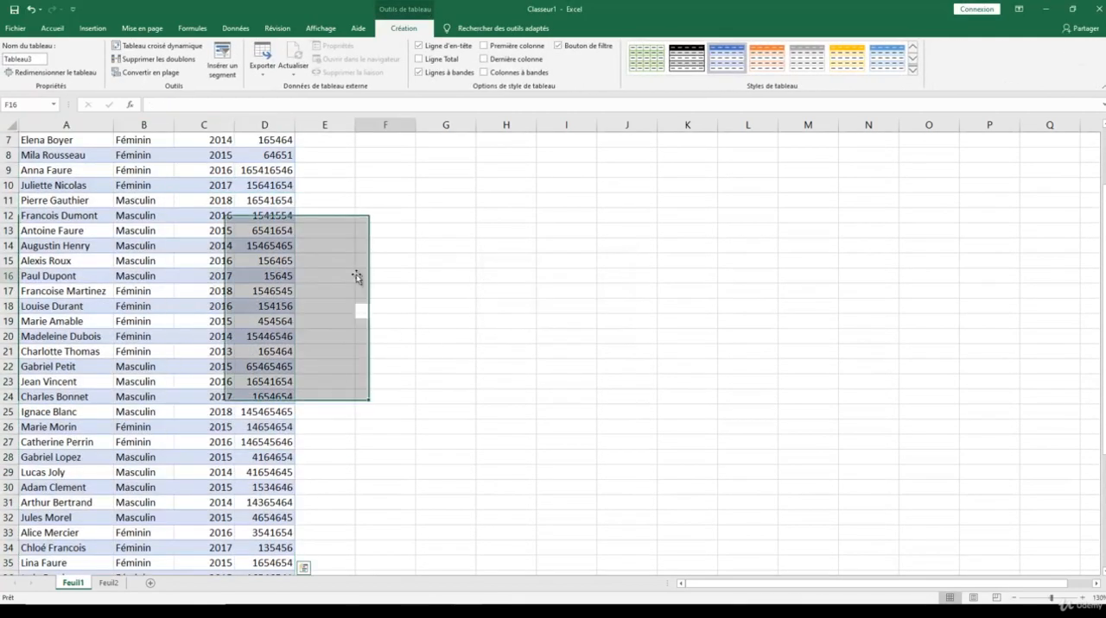
{"action": "scroll", "coordinate": [294, 275], "scroll_direction": "up", "scroll_amount": 2}
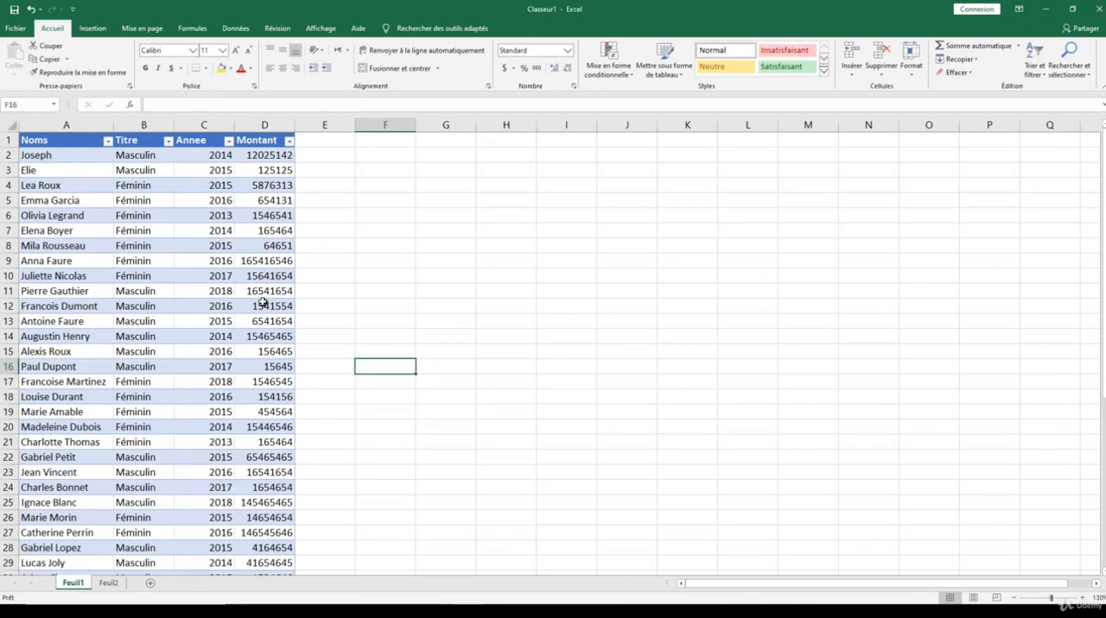
- Apply the green table style from the second row of the Moyen group to the table
{"action": "left_click", "coordinate": [217, 245]}
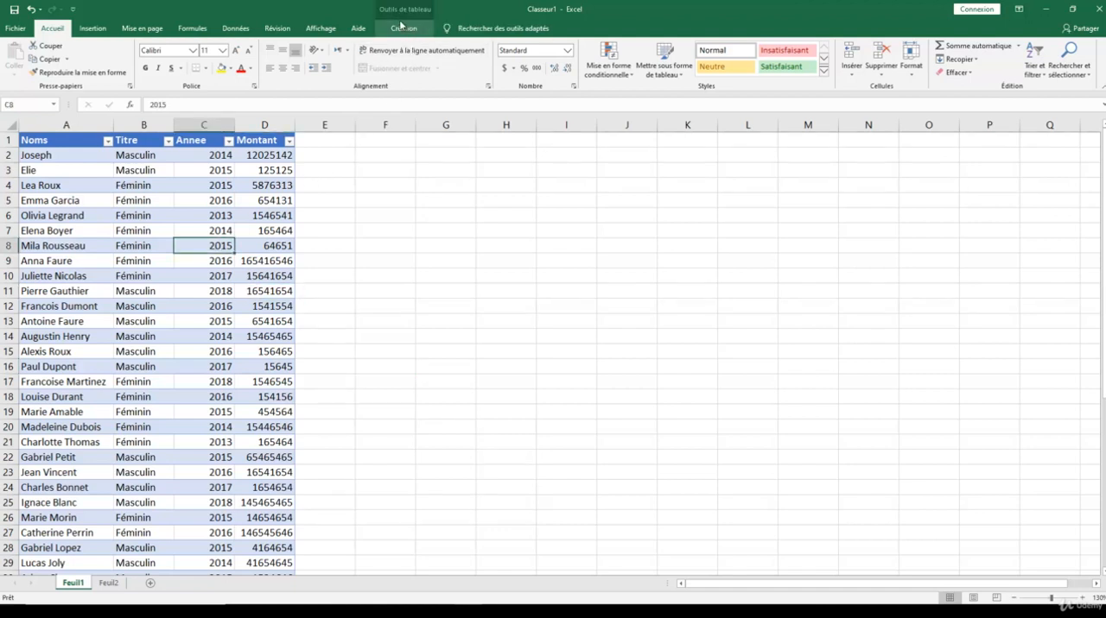
{"action": "left_click", "coordinate": [405, 32]}
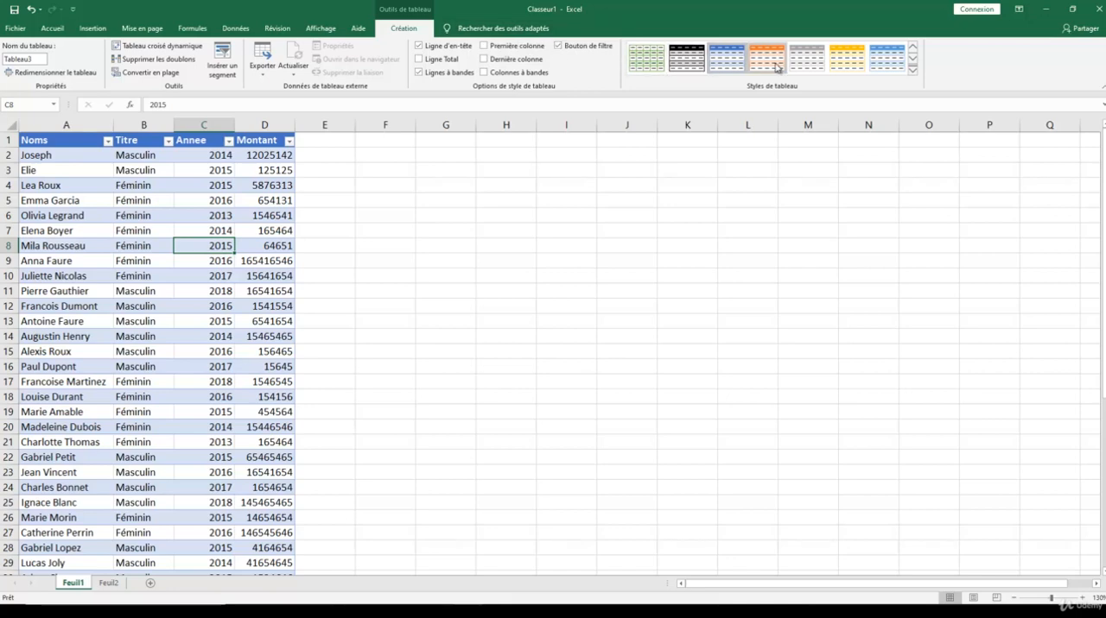
{"action": "left_click", "coordinate": [914, 75]}
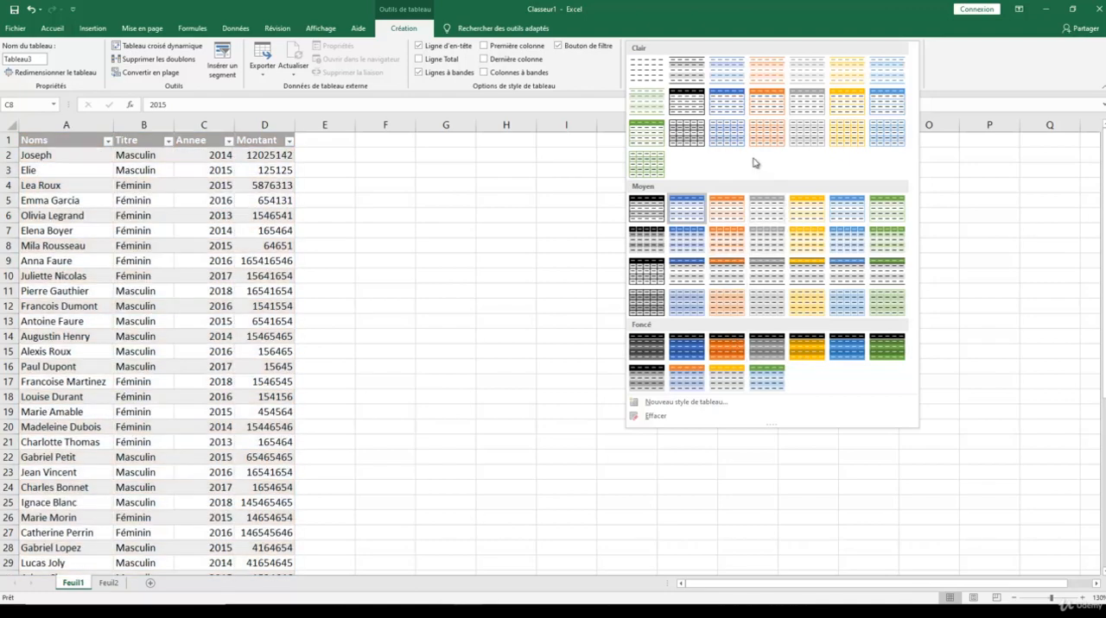
{"action": "left_click", "coordinate": [886, 239]}
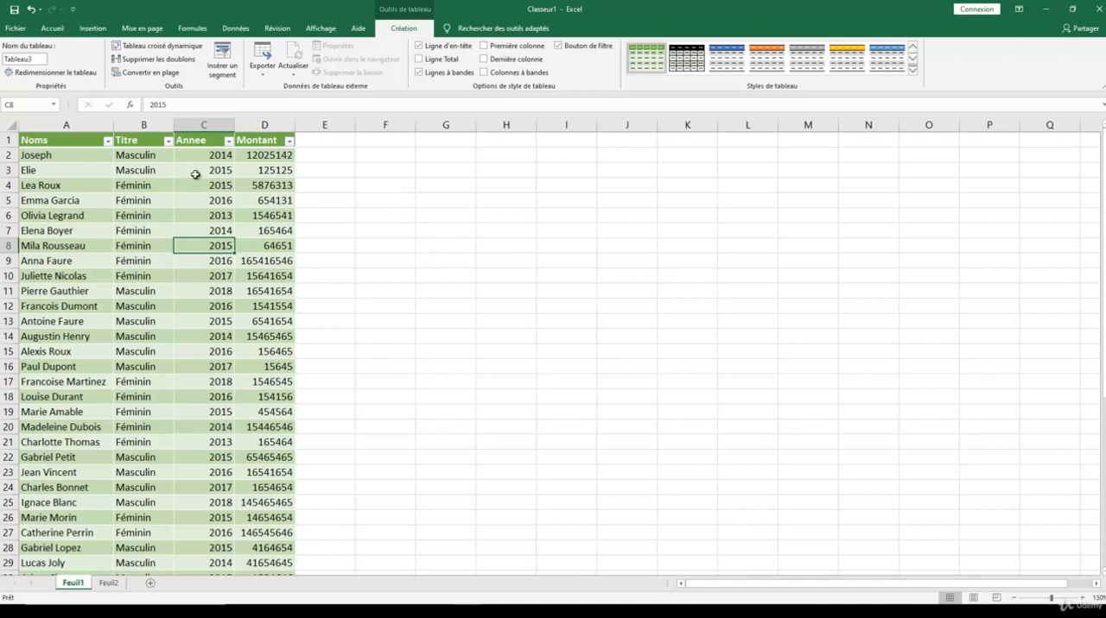
{"action": "left_click", "coordinate": [337, 190]}
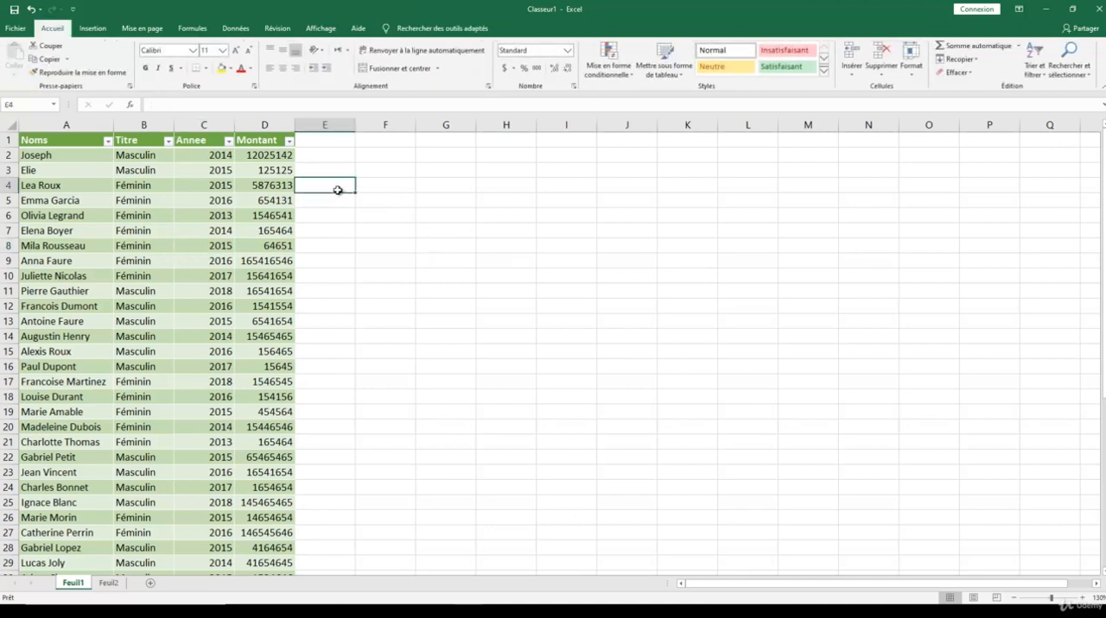
- Center the contents of columns A to D horizontally
{"action": "left_click", "coordinate": [98, 126]}
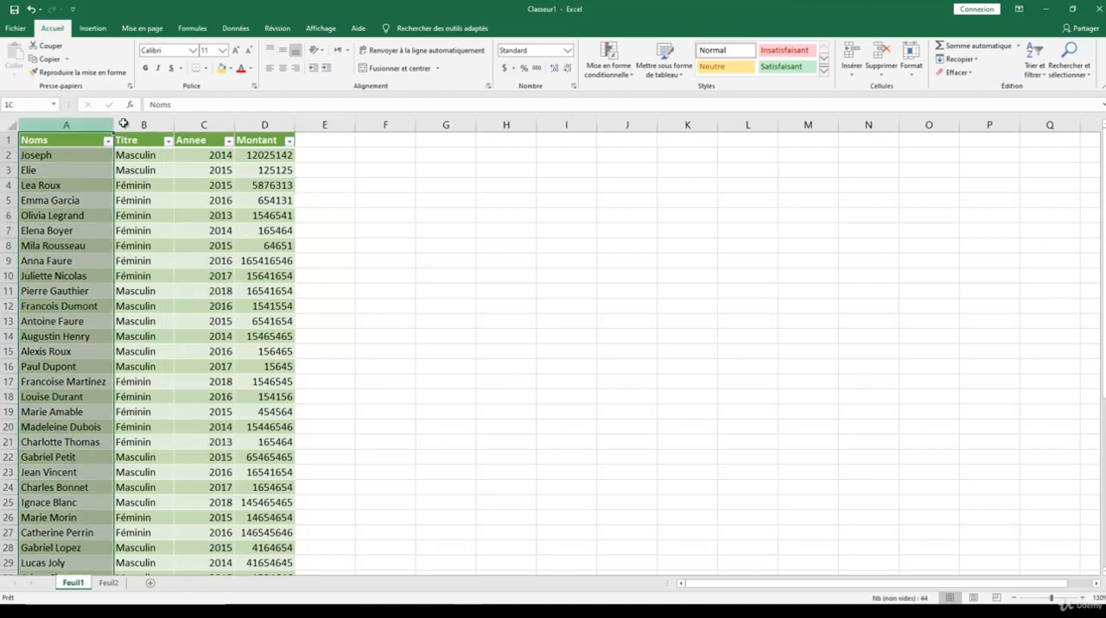
{"action": "left_click_drag", "start_coordinate": [123, 124], "coordinate": [278, 123]}
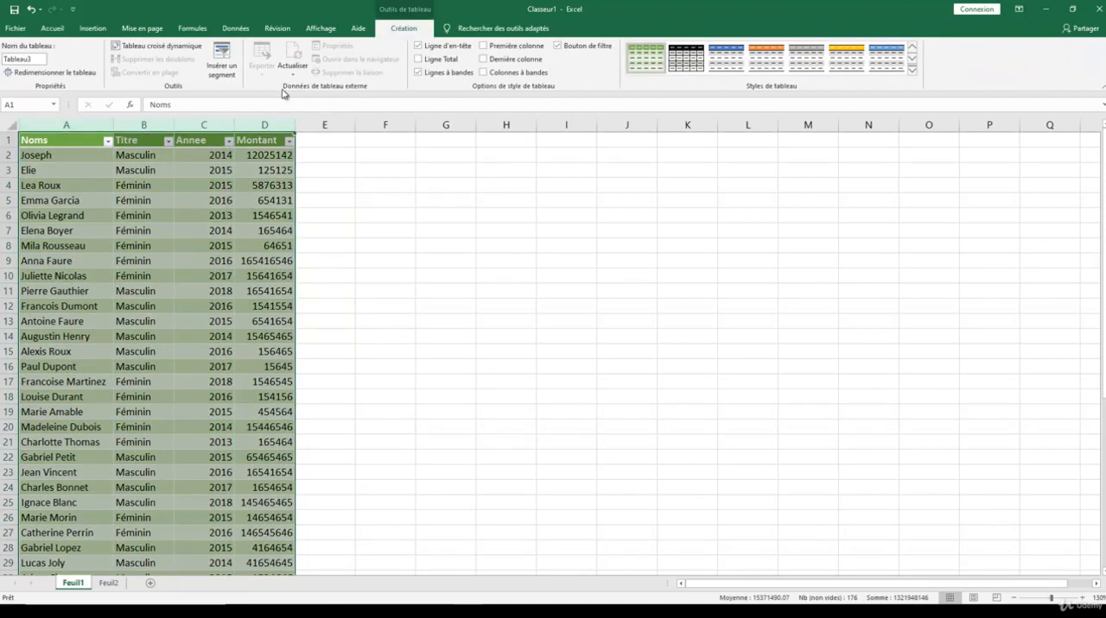
{"action": "left_click", "coordinate": [48, 28]}
{"action": "left_click", "coordinate": [283, 68]}
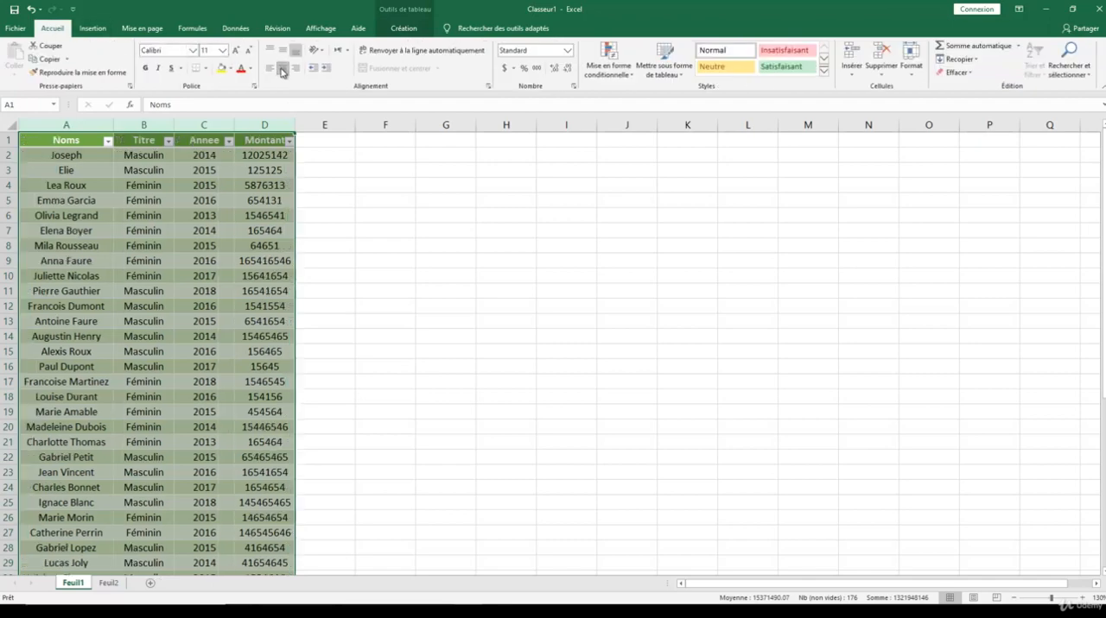
{"action": "left_click", "coordinate": [280, 172]}
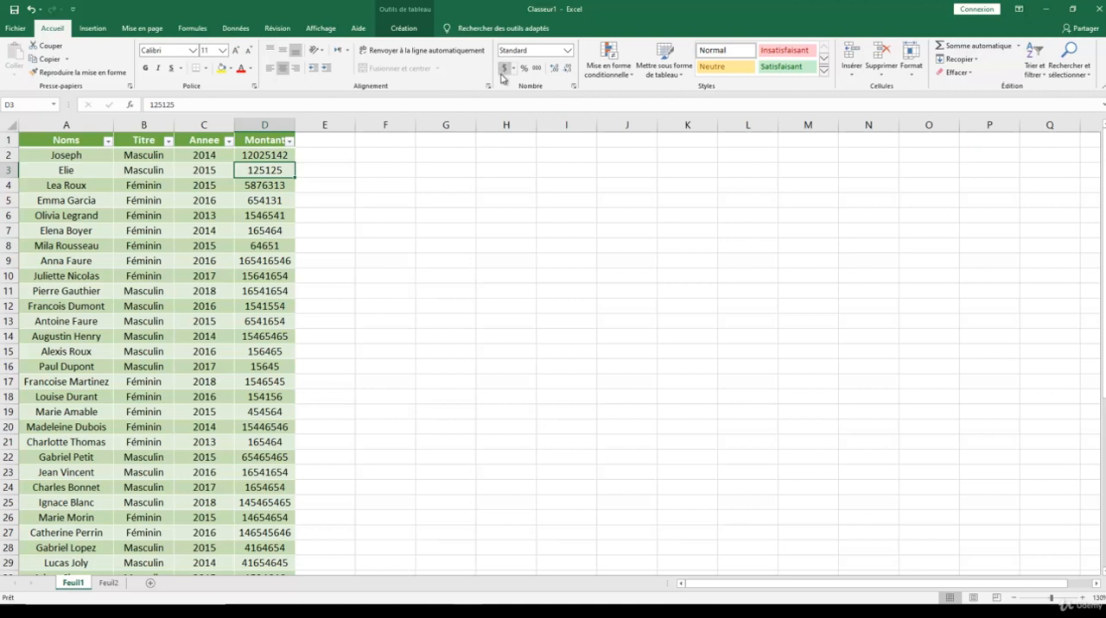
- Format all amounts in the Montant column with the € Français (France) accounting format
{"action": "left_click", "coordinate": [285, 158]}
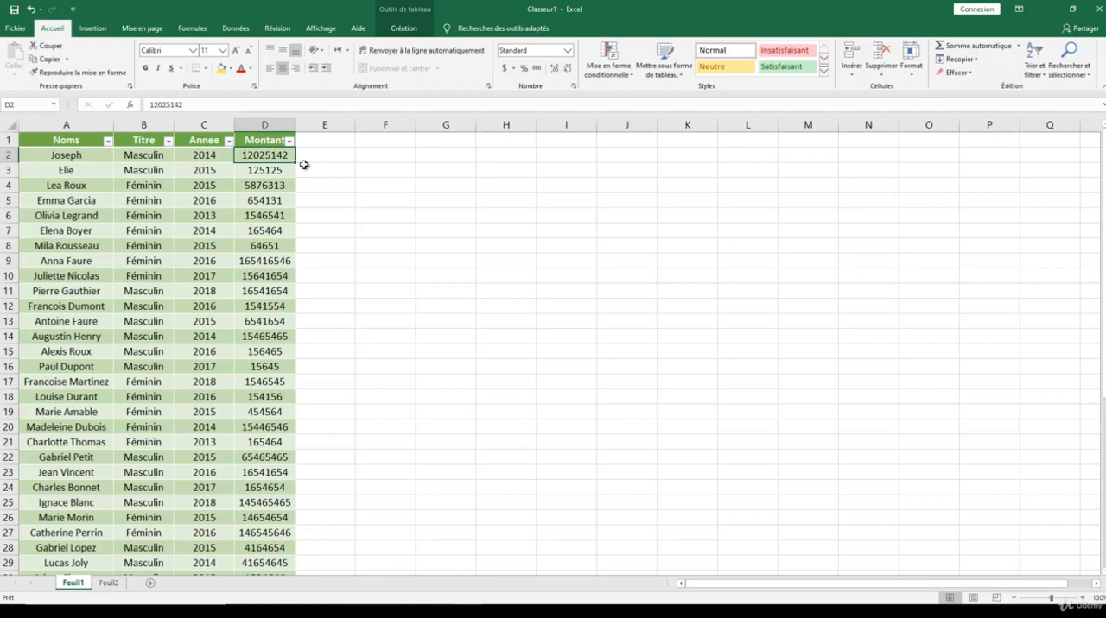
{"action": "key", "text": "ctrl+shift+Down"}
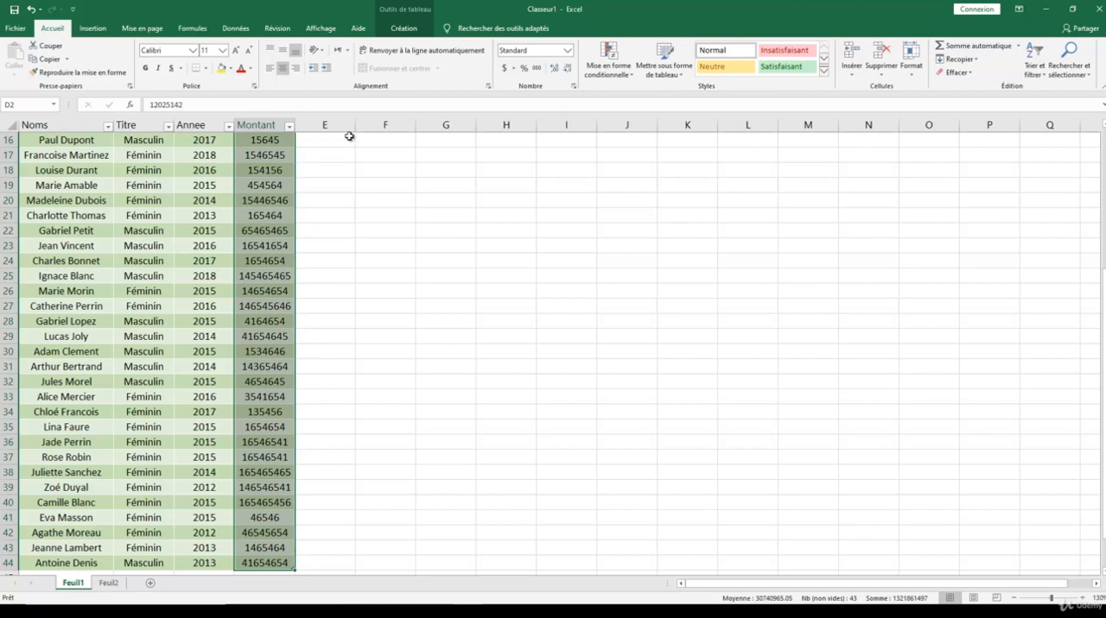
{"action": "left_click", "coordinate": [514, 72]}
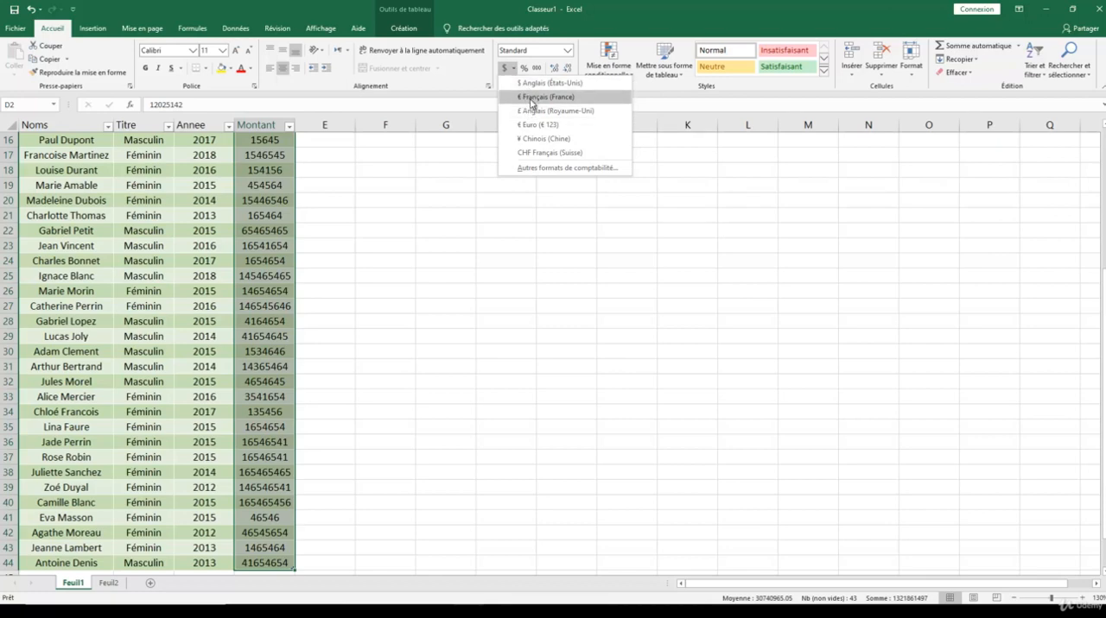
{"action": "left_click", "coordinate": [531, 97]}
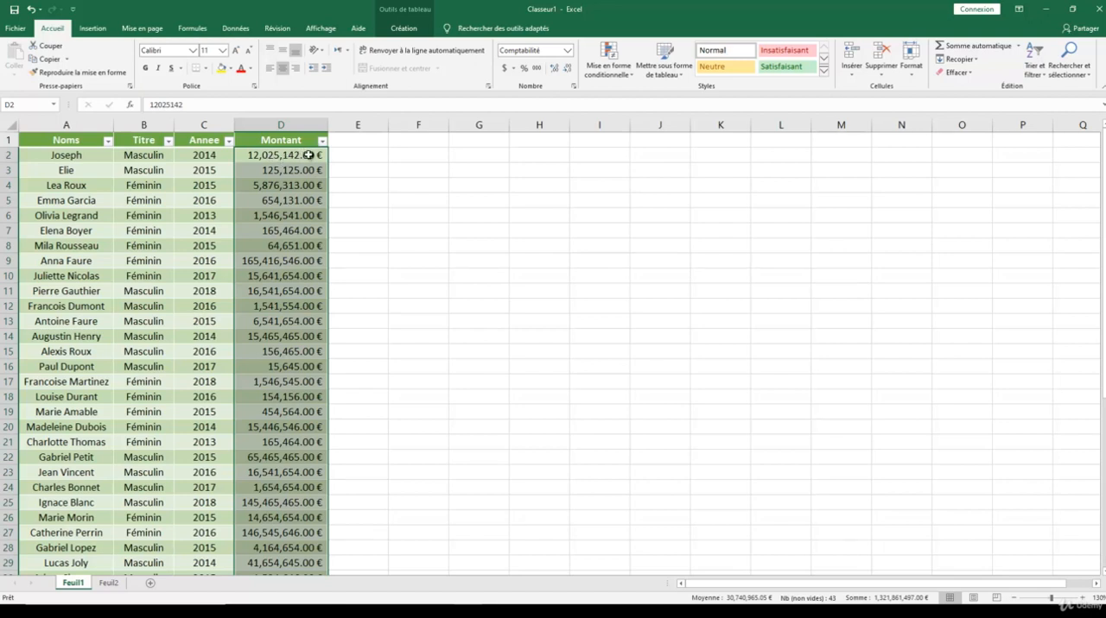
- Reduce the Montant amounts to zero decimal places
{"action": "left_click", "coordinate": [555, 68]}
{"action": "left_click", "coordinate": [567, 68]}
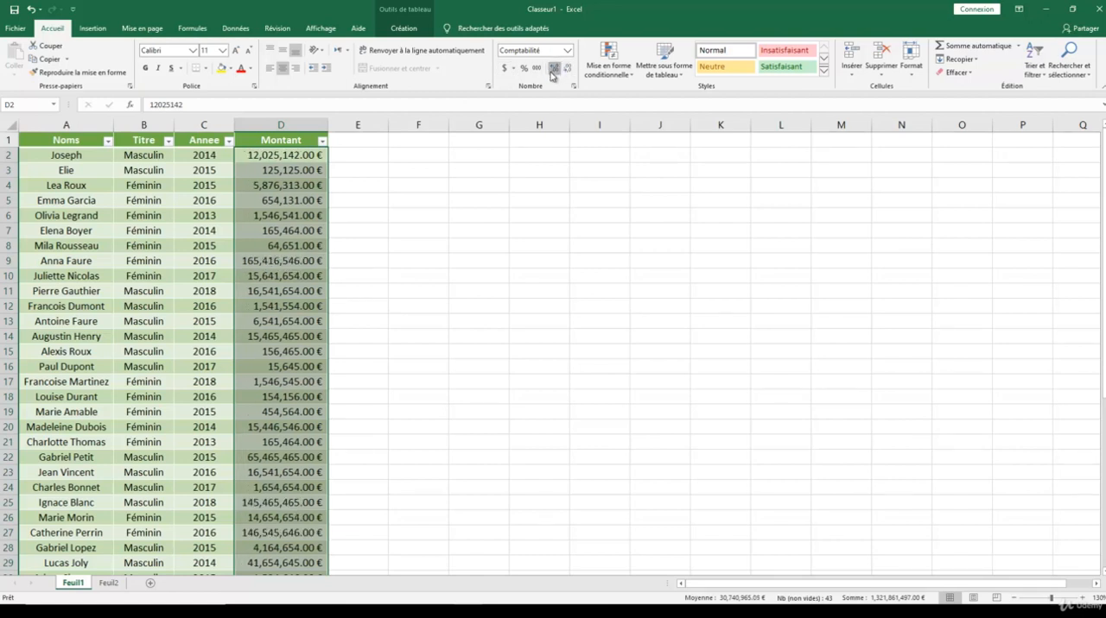
{"action": "left_click", "coordinate": [555, 68]}
{"action": "left_click", "coordinate": [567, 69]}
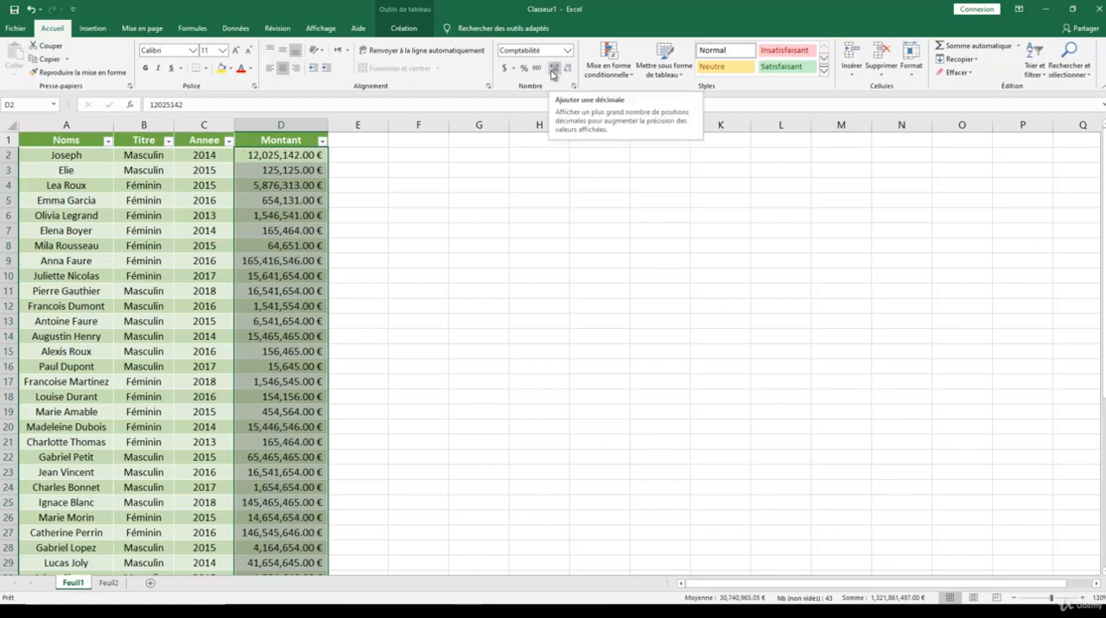
{"action": "left_click", "coordinate": [567, 69]}
{"action": "left_click", "coordinate": [567, 69]}
{"action": "left_click", "coordinate": [450, 160]}
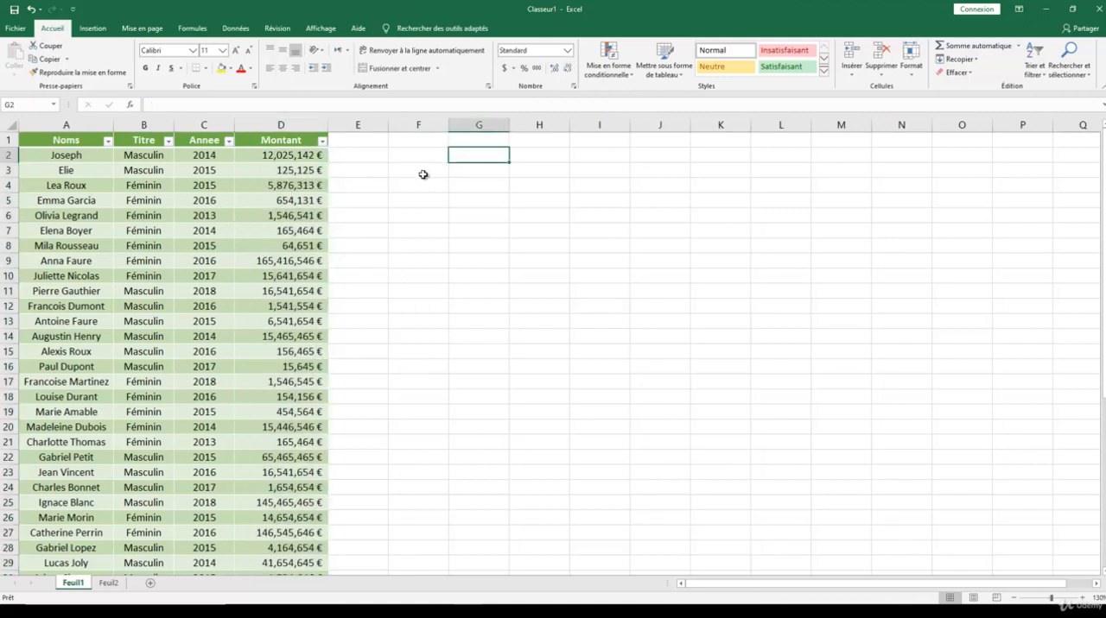
- Turn the table's header filter buttons off and back on
{"action": "left_click", "coordinate": [214, 201]}
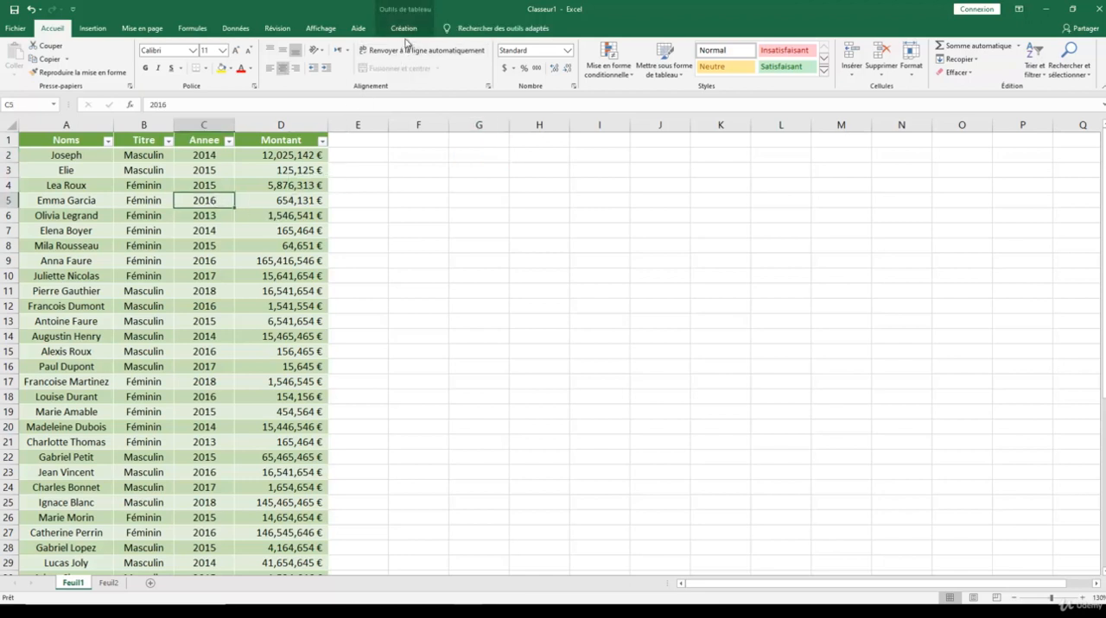
{"action": "left_click", "coordinate": [410, 33]}
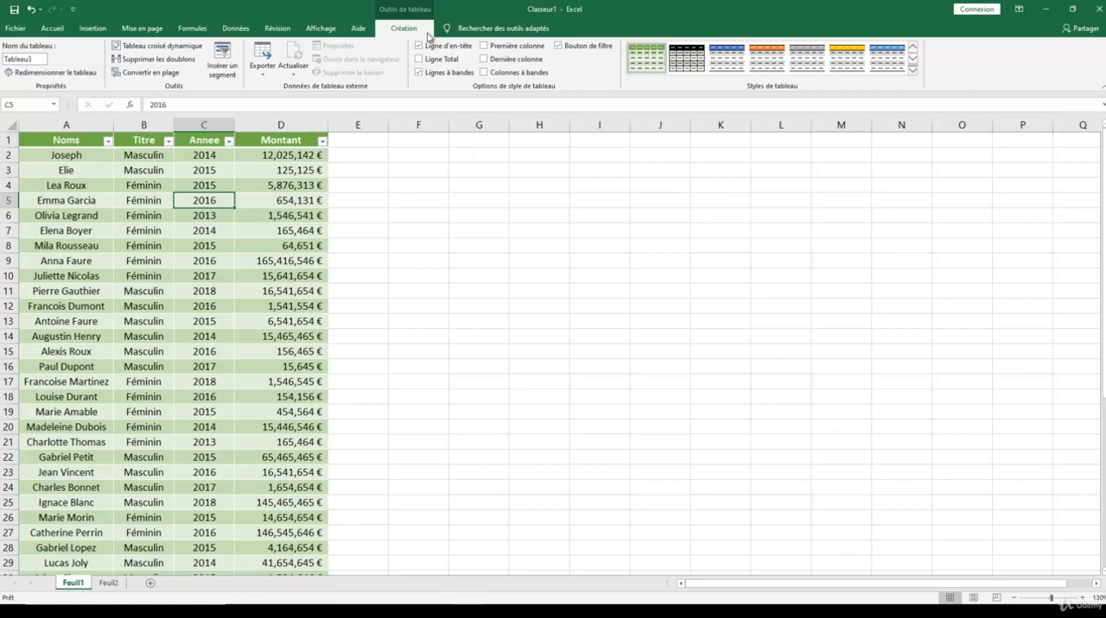
{"action": "left_click", "coordinate": [558, 47]}
{"action": "left_click", "coordinate": [558, 46]}
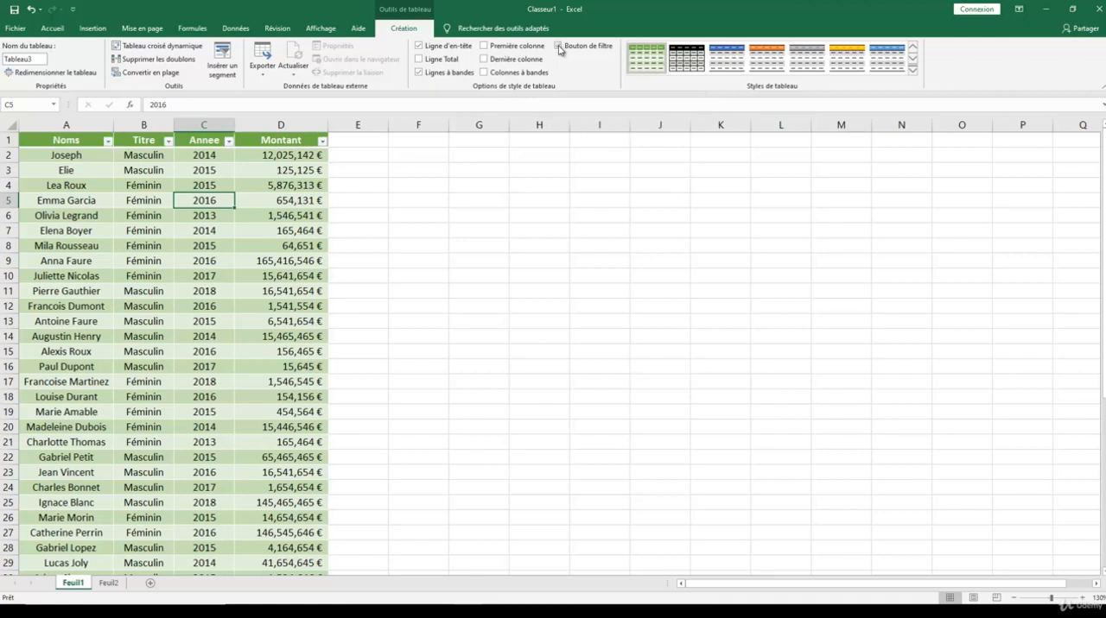
- Filter the Noms column to exclude the first four names in the filter list
{"action": "left_click", "coordinate": [108, 142]}
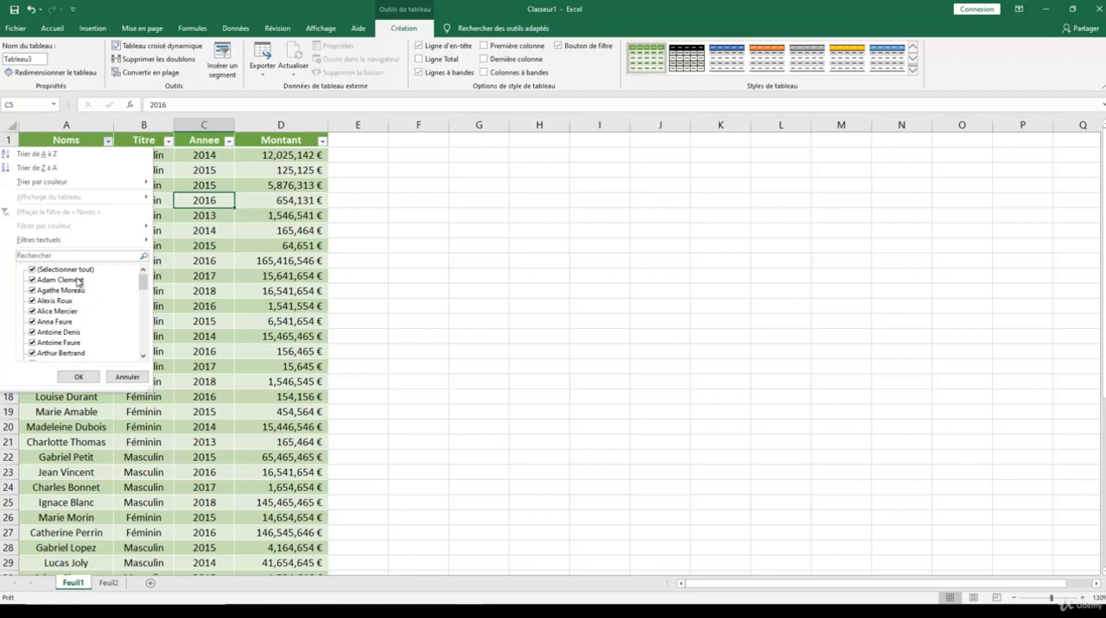
{"action": "left_click", "coordinate": [38, 280]}
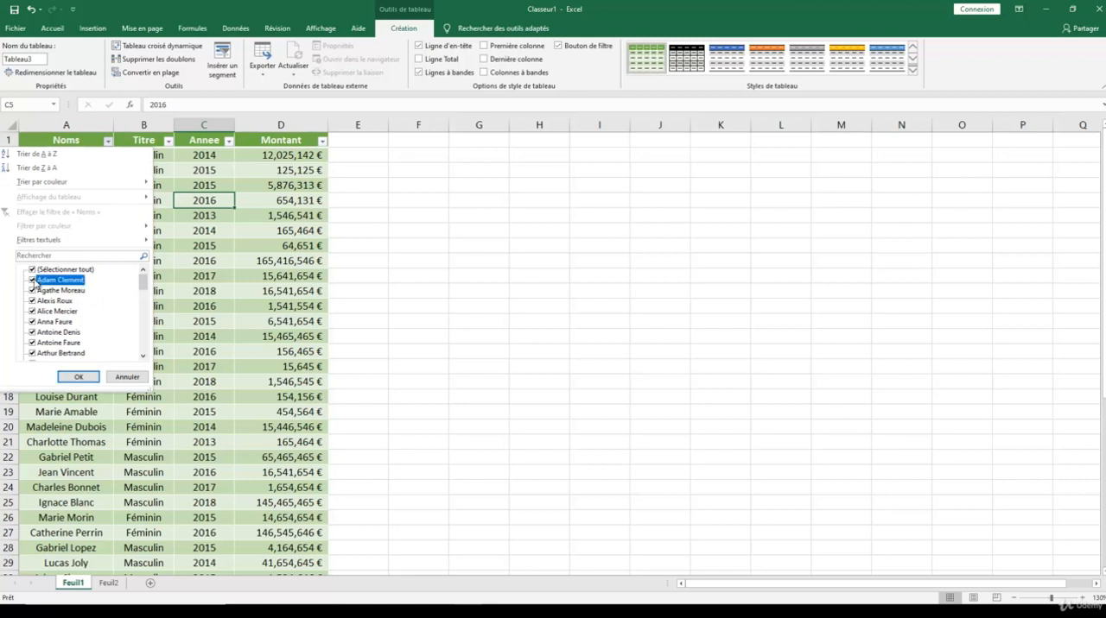
{"action": "left_click", "coordinate": [38, 290]}
{"action": "left_click", "coordinate": [38, 301]}
{"action": "left_click", "coordinate": [38, 311]}
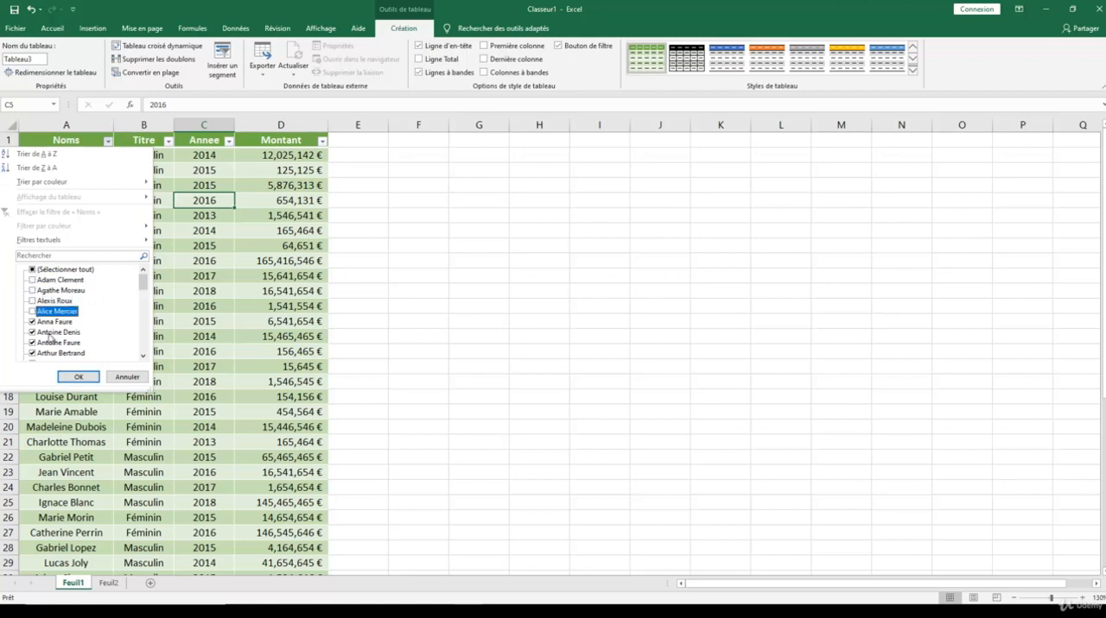
{"action": "left_click", "coordinate": [76, 377]}
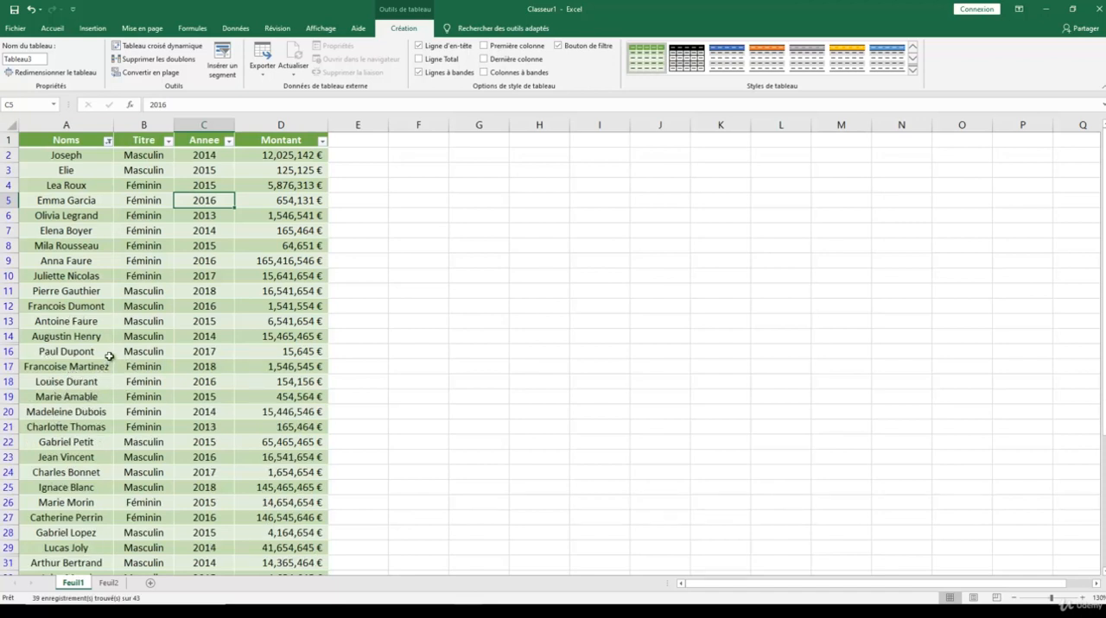
- Reselect all names in the Noms filter and sort the table by that column from A to Z
{"action": "left_click", "coordinate": [108, 141]}
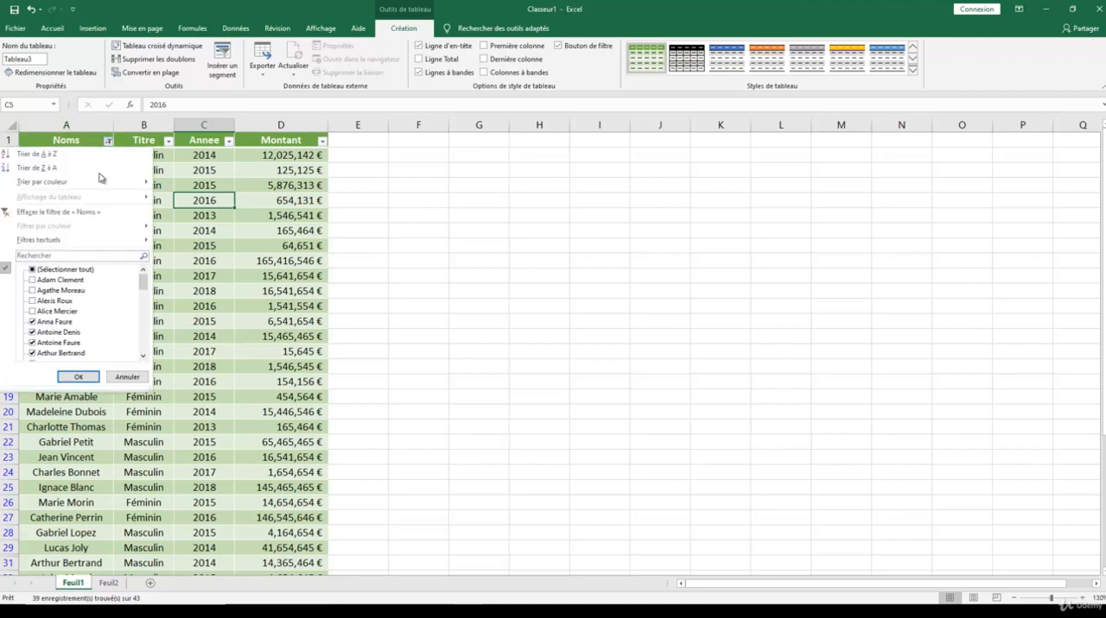
{"action": "left_click", "coordinate": [39, 270]}
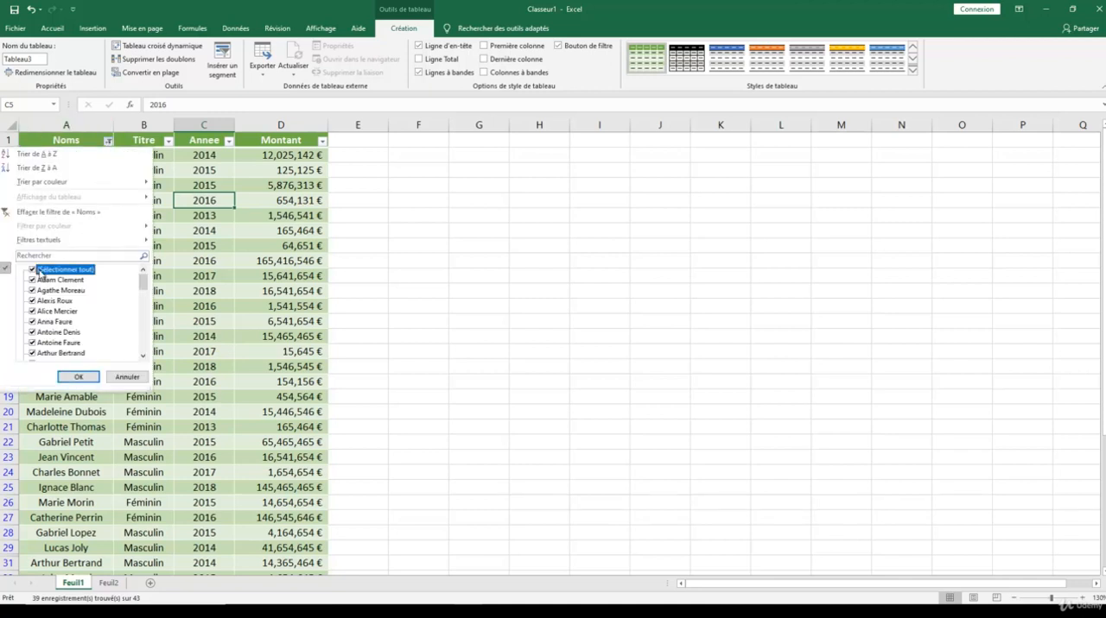
{"action": "left_click", "coordinate": [79, 379]}
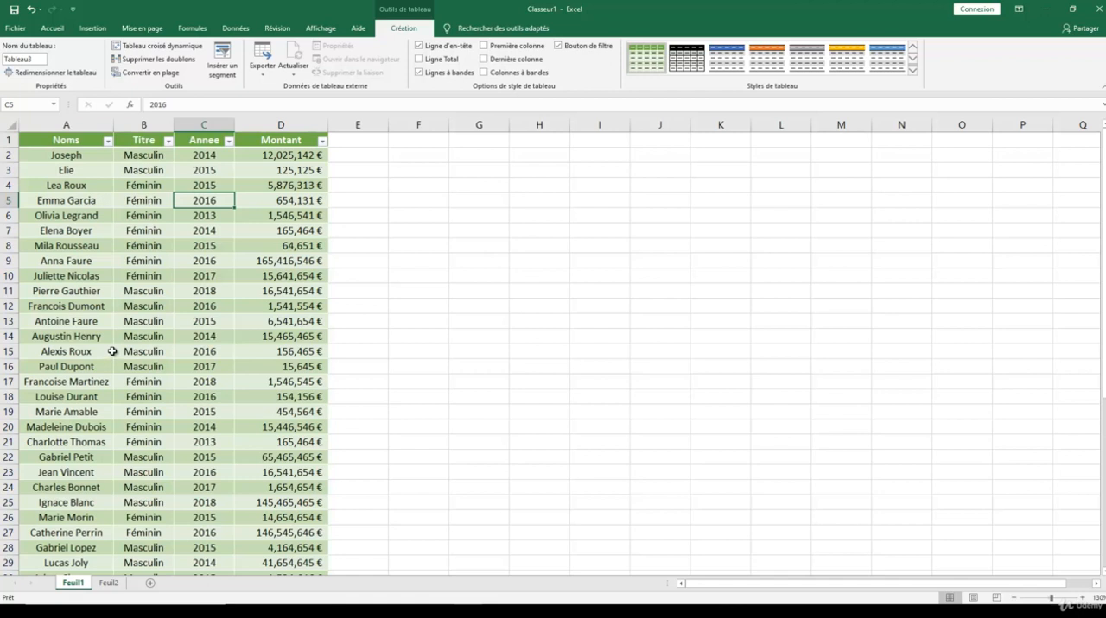
{"action": "left_click", "coordinate": [108, 142]}
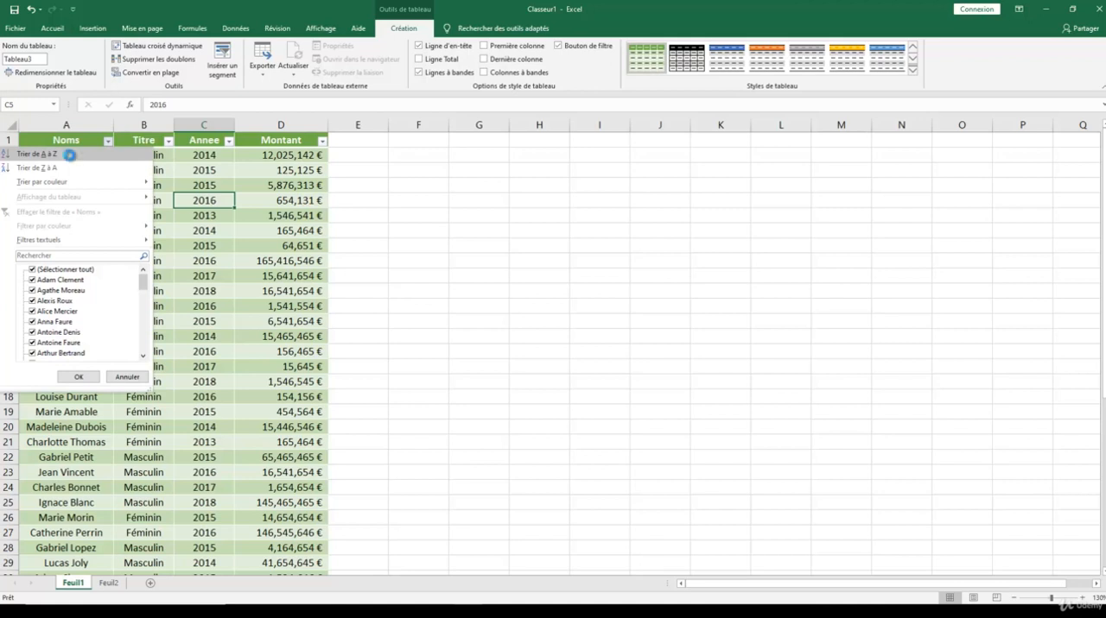
{"action": "left_click", "coordinate": [70, 157]}
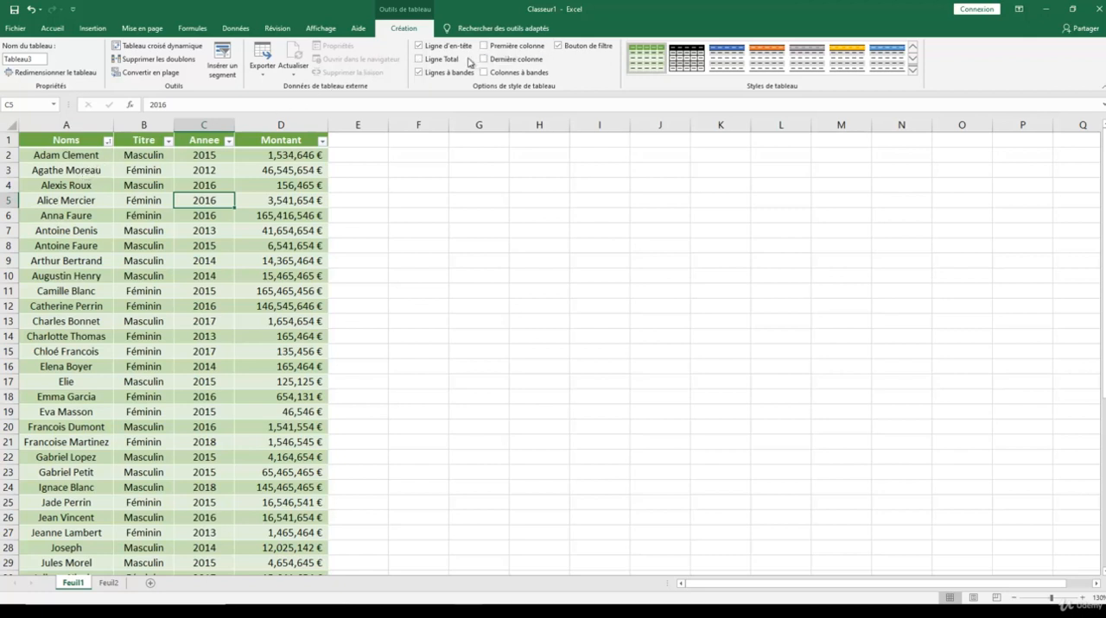
- Add a total row to the table and check the Montant total at its end
{"action": "left_click", "coordinate": [420, 59]}
{"action": "scroll", "coordinate": [326, 236], "scroll_direction": "down", "scroll_amount": 10}
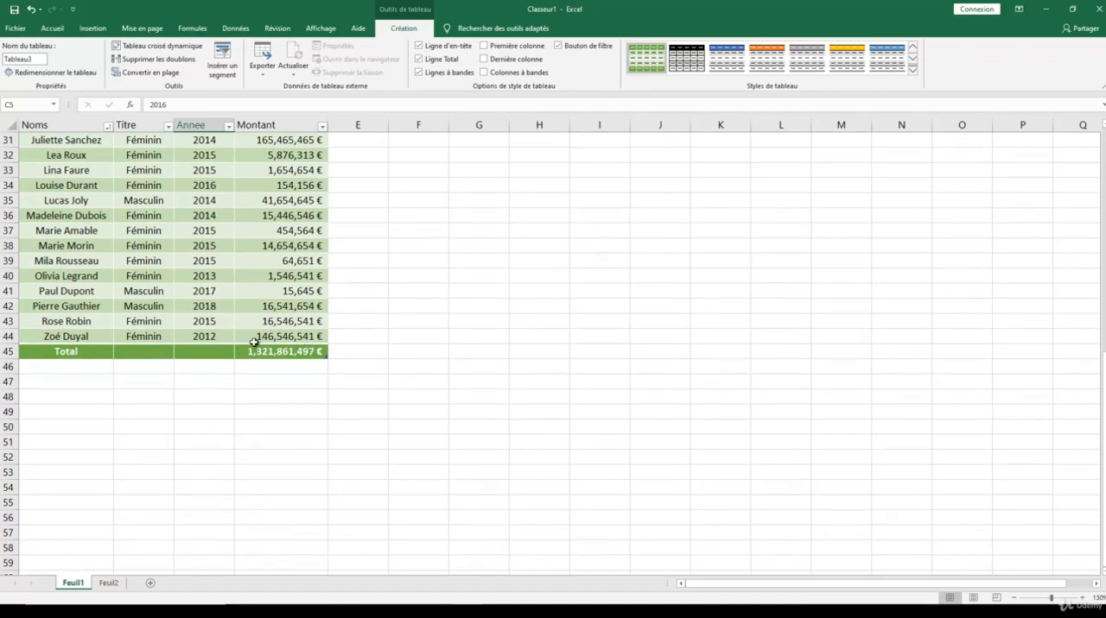
{"action": "scroll", "coordinate": [294, 335], "scroll_direction": "up", "scroll_amount": 1}
{"action": "scroll", "coordinate": [295, 335], "scroll_direction": "up", "scroll_amount": 10}
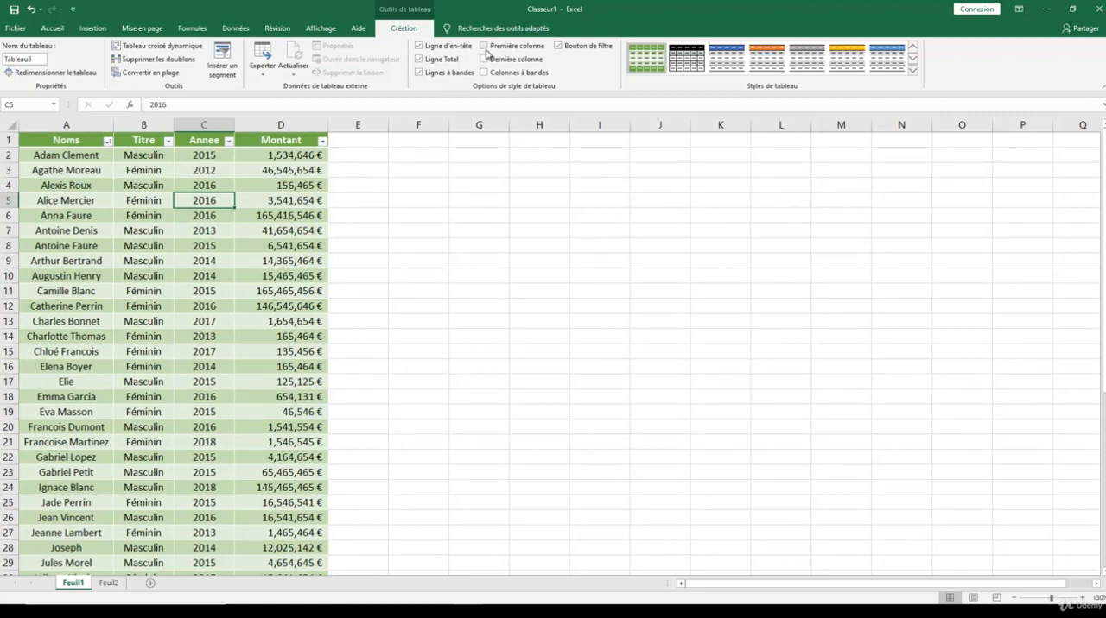
- Preview the Première colonne, Dernière colonne and Colonnes à bandes style options one at a time, switching each off again
{"action": "left_click", "coordinate": [485, 46]}
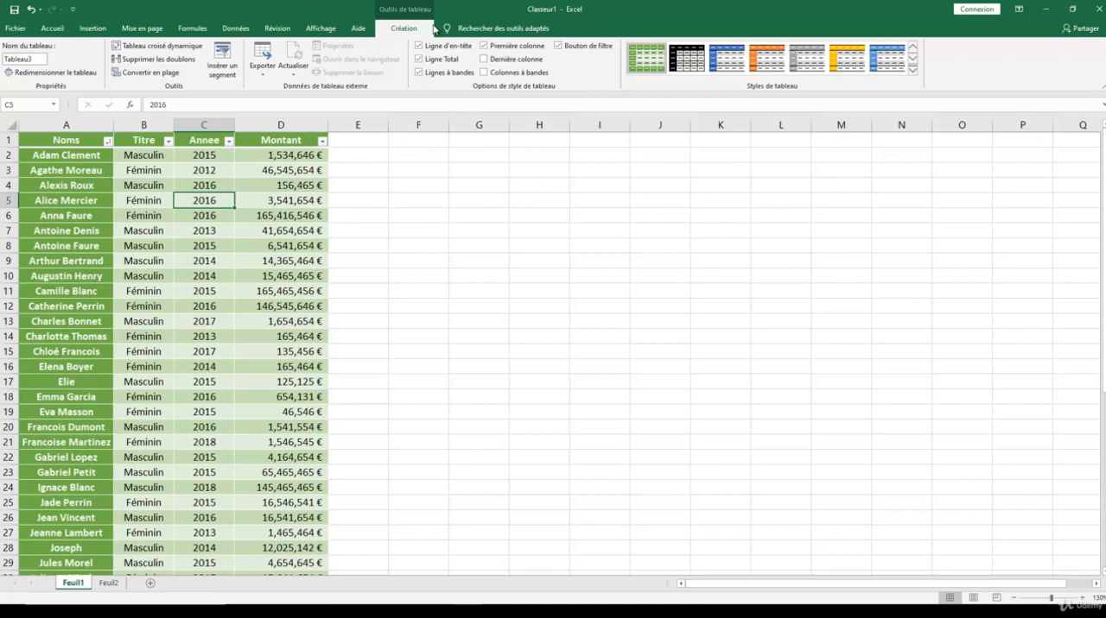
{"action": "left_click", "coordinate": [484, 46]}
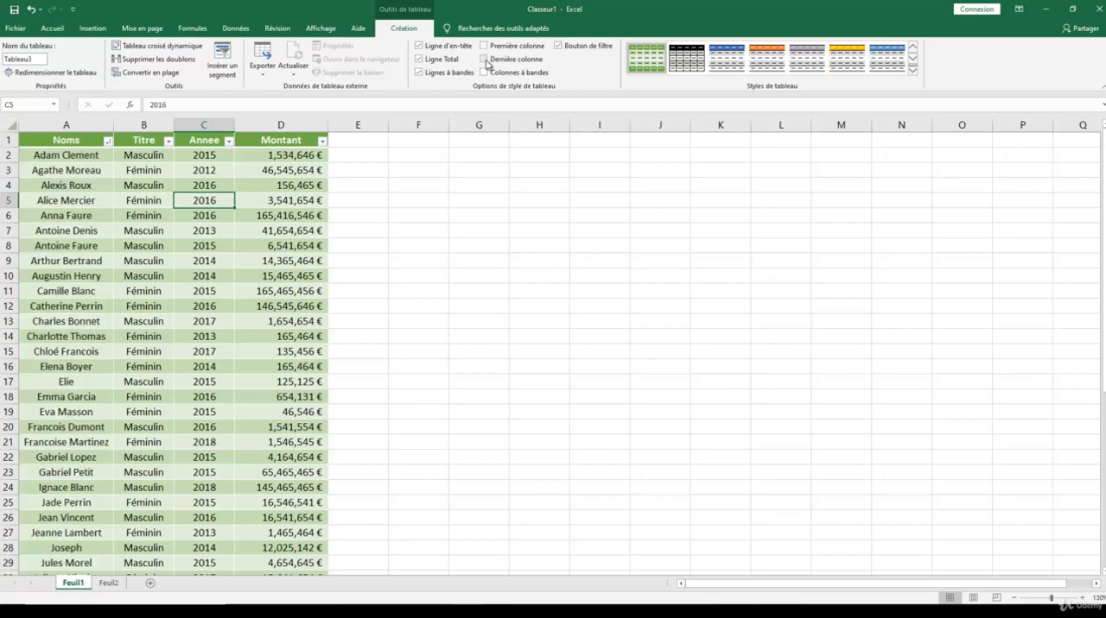
{"action": "left_click", "coordinate": [485, 60]}
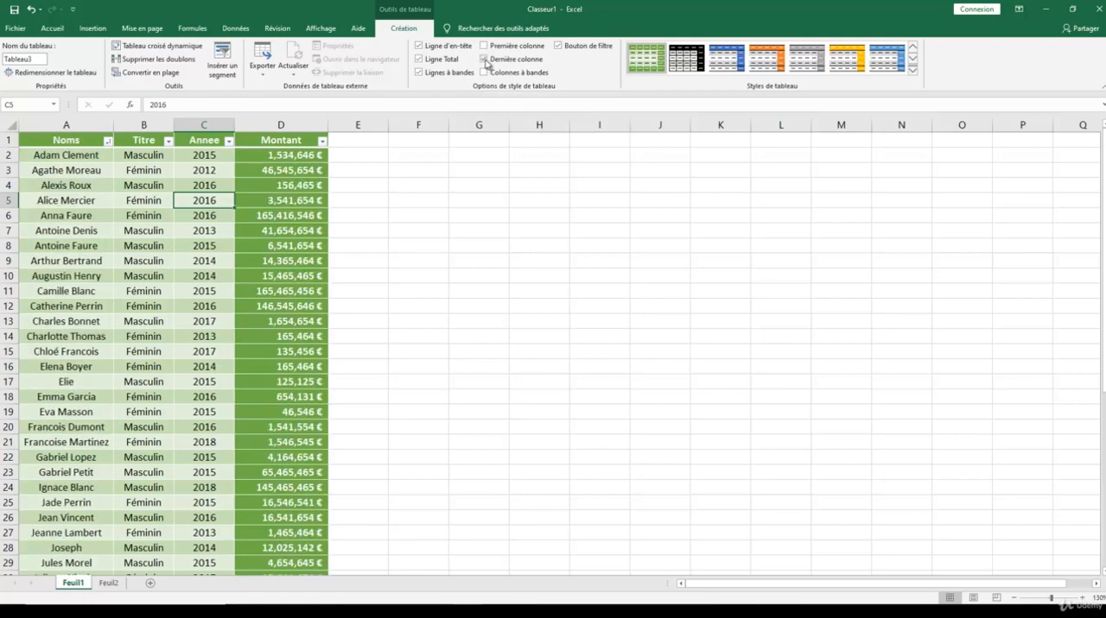
{"action": "left_click", "coordinate": [484, 58]}
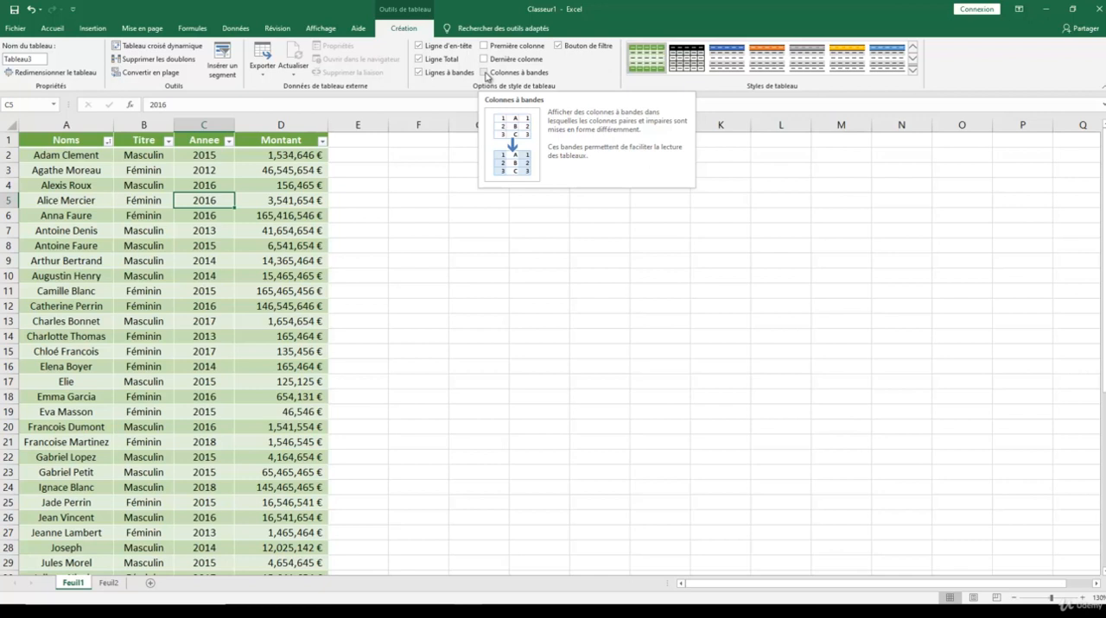
{"action": "left_click", "coordinate": [484, 73]}
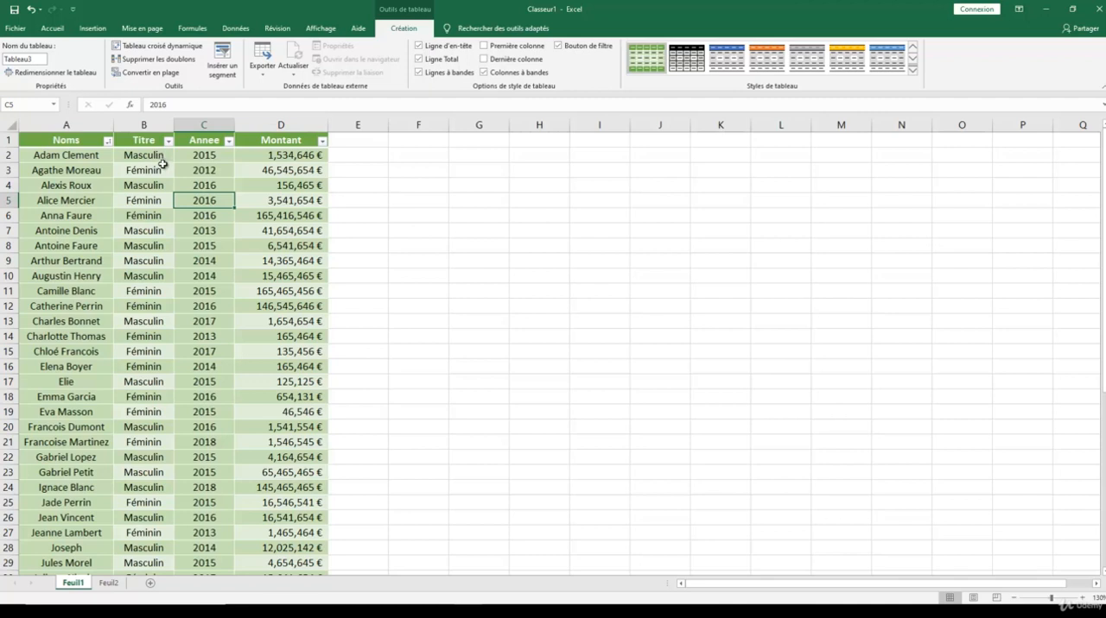
{"action": "left_click", "coordinate": [485, 73]}
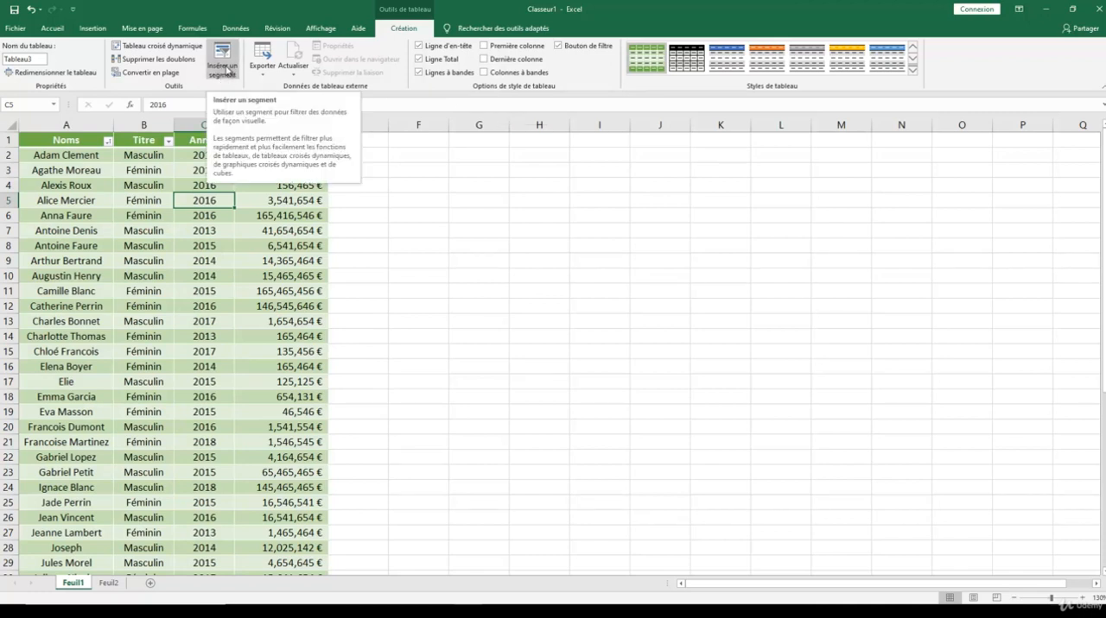
- Insert a slicer for the table's Noms column
{"action": "left_click", "coordinate": [223, 61]}
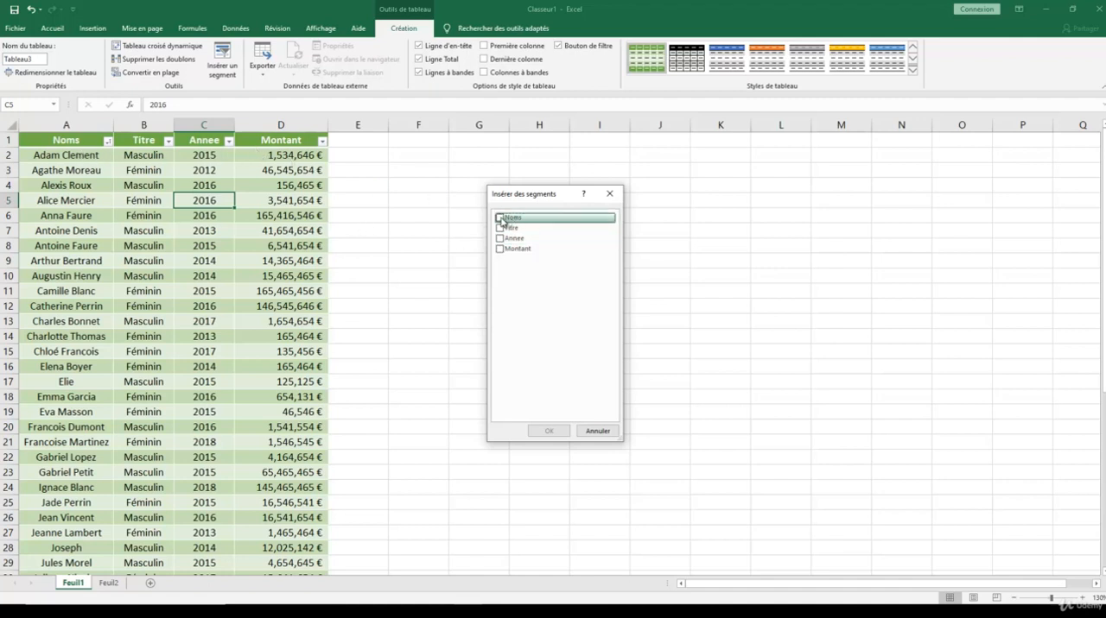
{"action": "left_click", "coordinate": [500, 219]}
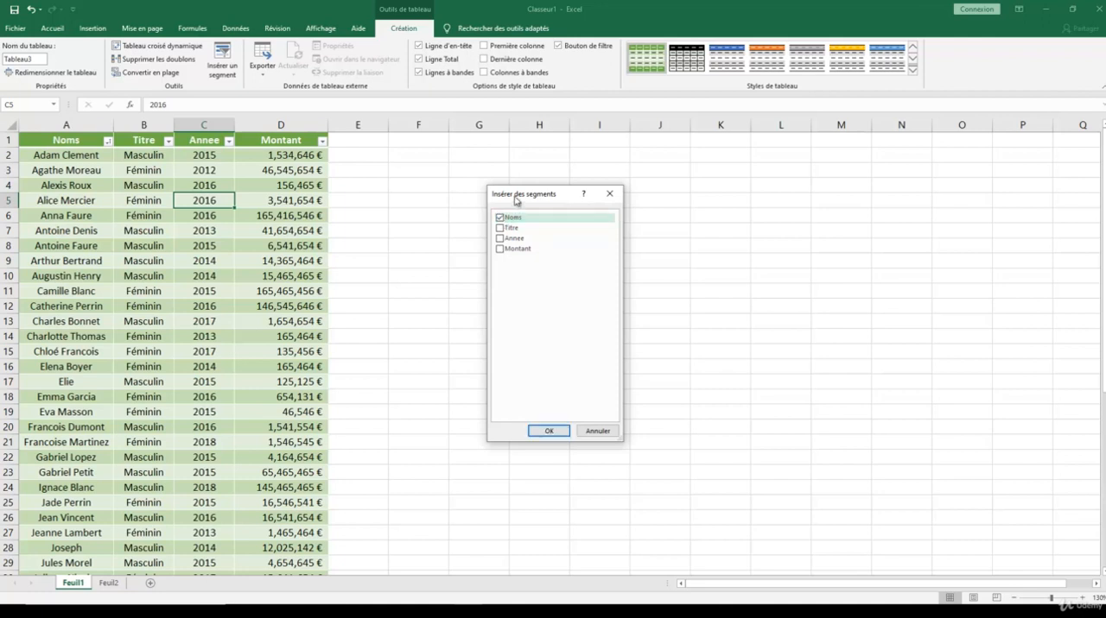
{"action": "left_click", "coordinate": [549, 431]}
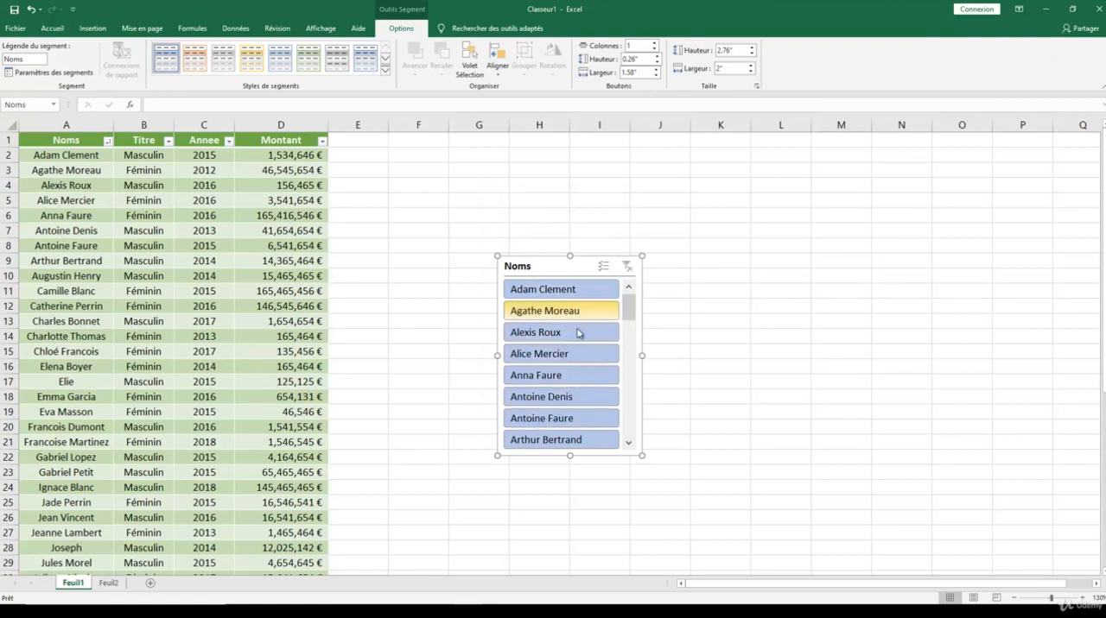
- Filter the table to the fourth through eighth names with the Noms slicer and clear that filter again
{"action": "left_click", "coordinate": [579, 359]}
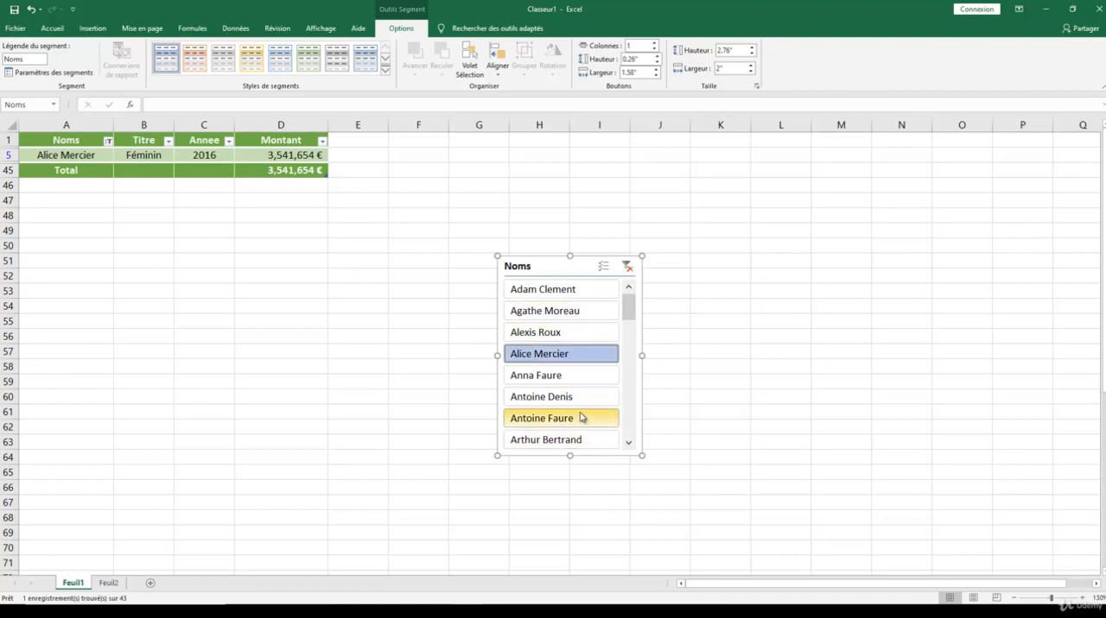
{"action": "left_click", "coordinate": [570, 380], "text": "ctrl"}
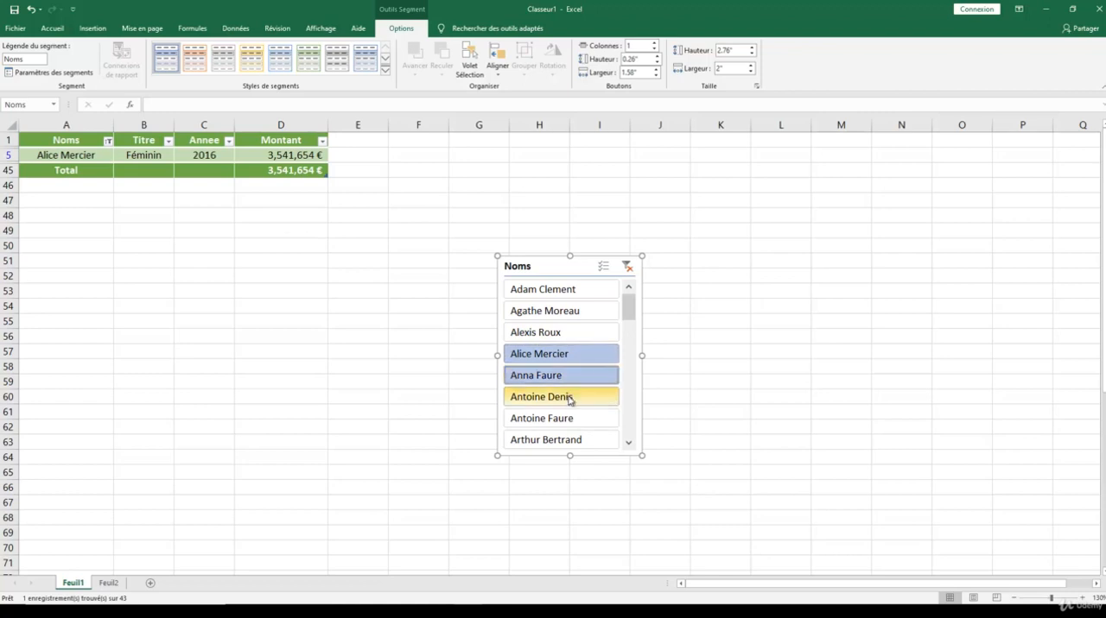
{"action": "left_click_drag", "start_coordinate": [571, 401], "coordinate": [562, 433]}
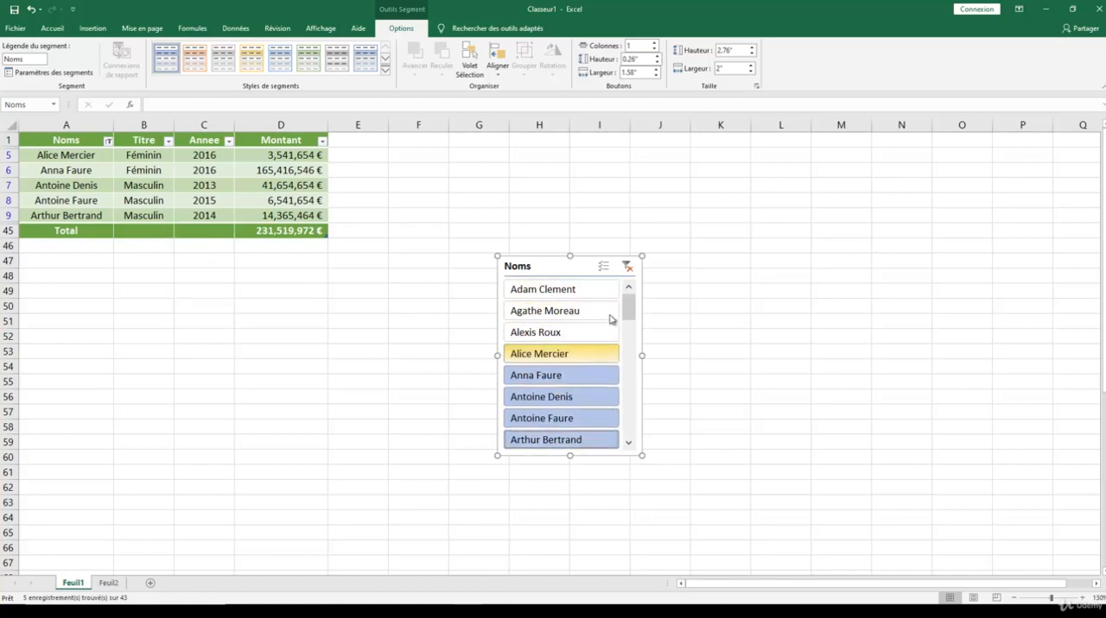
{"action": "left_click", "coordinate": [627, 268]}
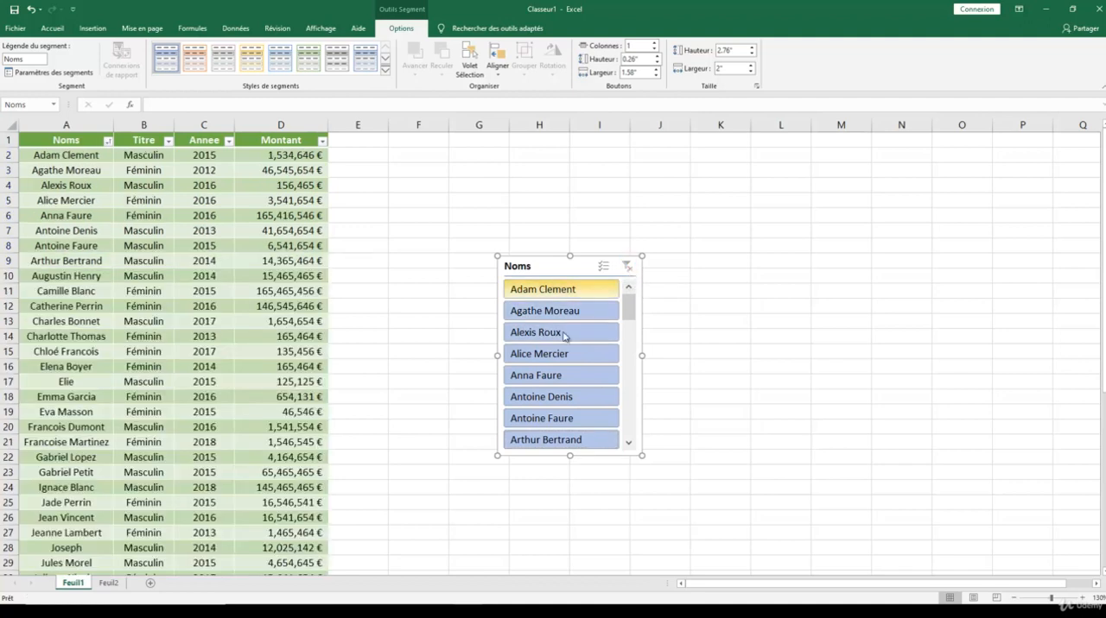
- Remove the total row from the table
{"action": "left_click", "coordinate": [393, 333]}
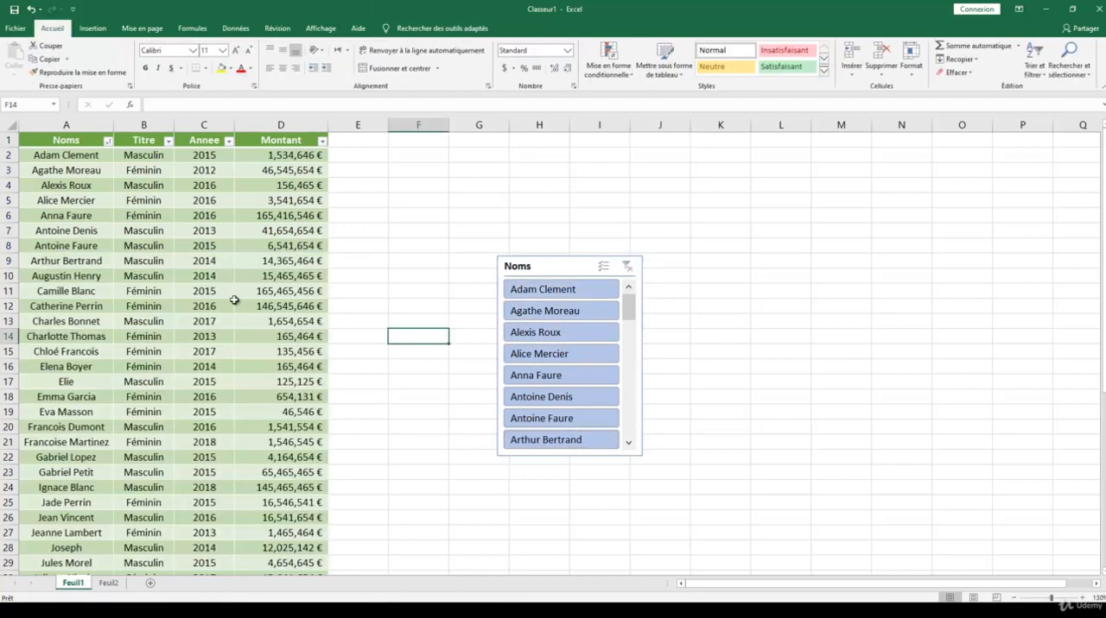
{"action": "left_click", "coordinate": [212, 277]}
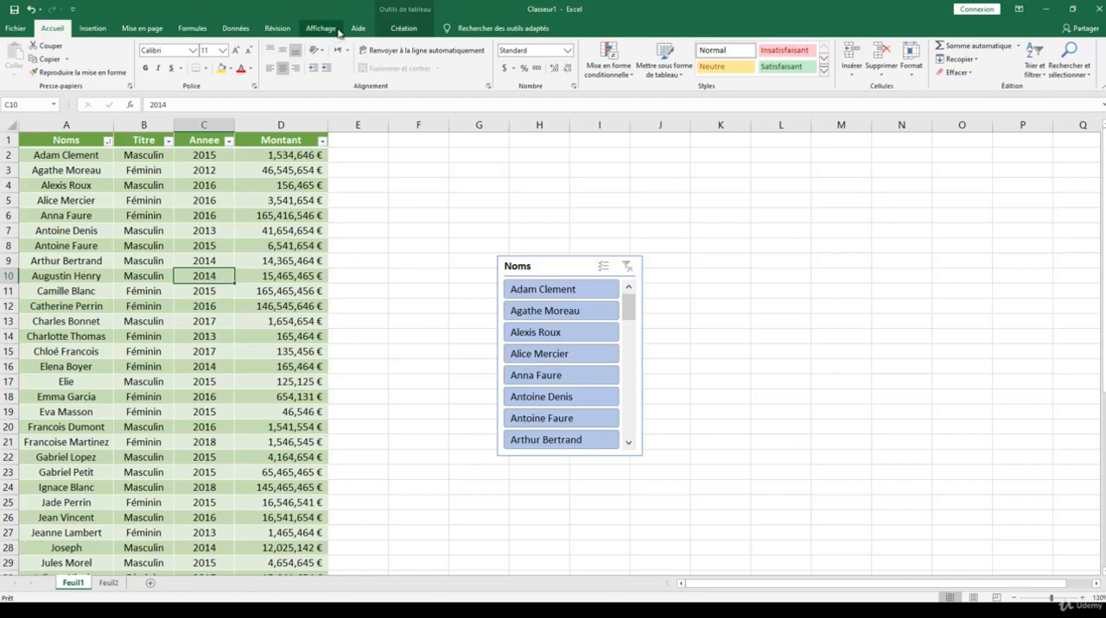
{"action": "left_click", "coordinate": [411, 32]}
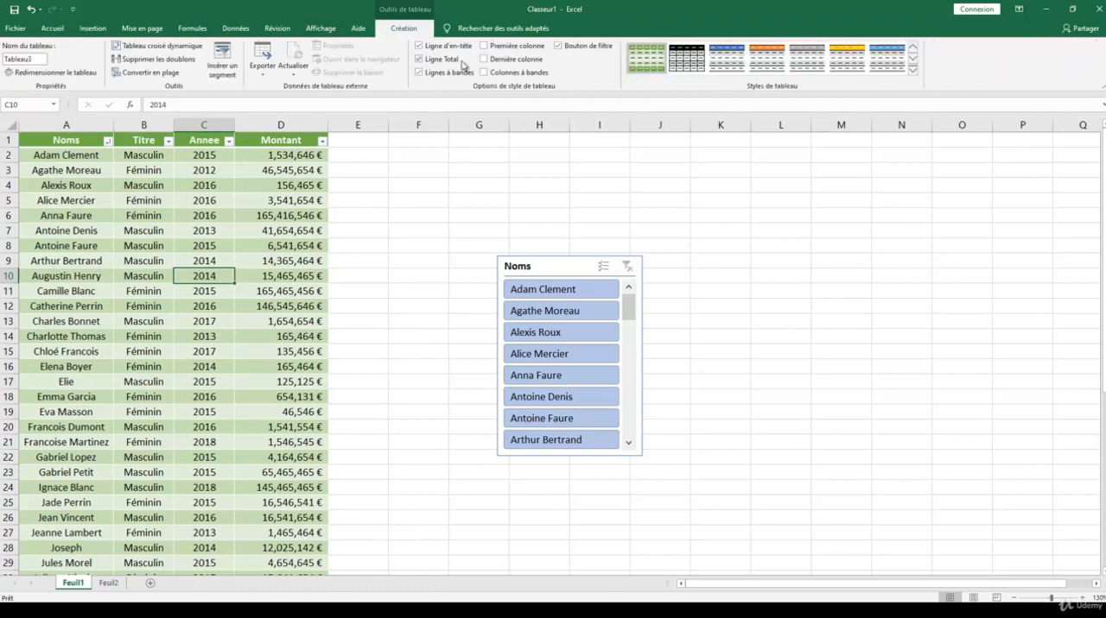
{"action": "left_click", "coordinate": [418, 59]}
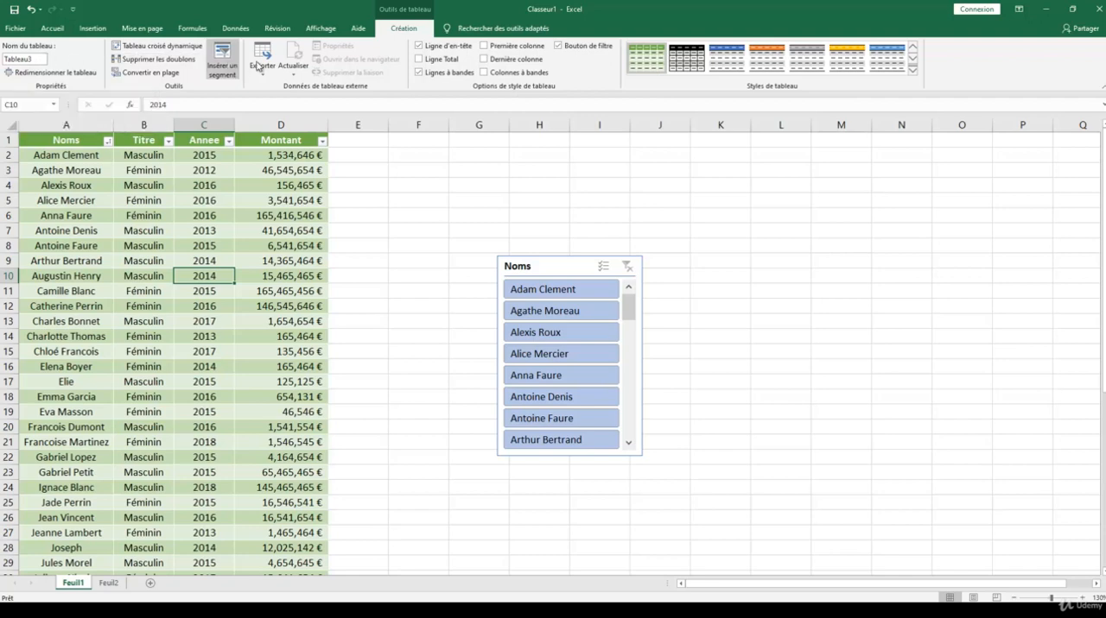
- Extend the table by one column and three rows, so that its range ends at cell E47
{"action": "scroll", "coordinate": [328, 237], "scroll_direction": "down", "scroll_amount": 5}
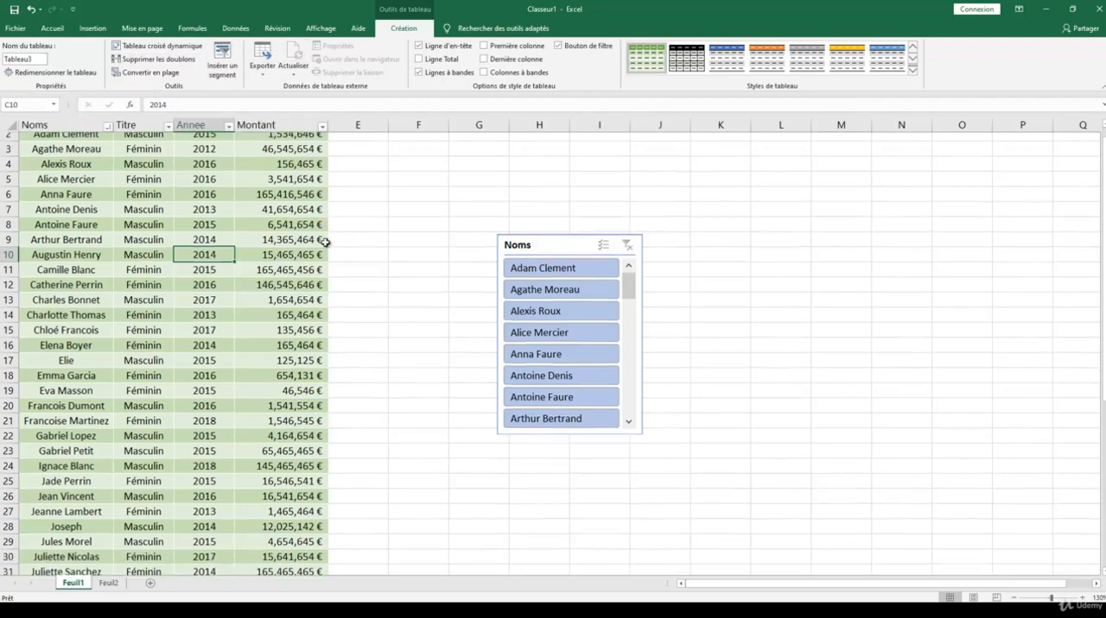
{"action": "scroll", "coordinate": [325, 244], "scroll_direction": "down", "scroll_amount": 3}
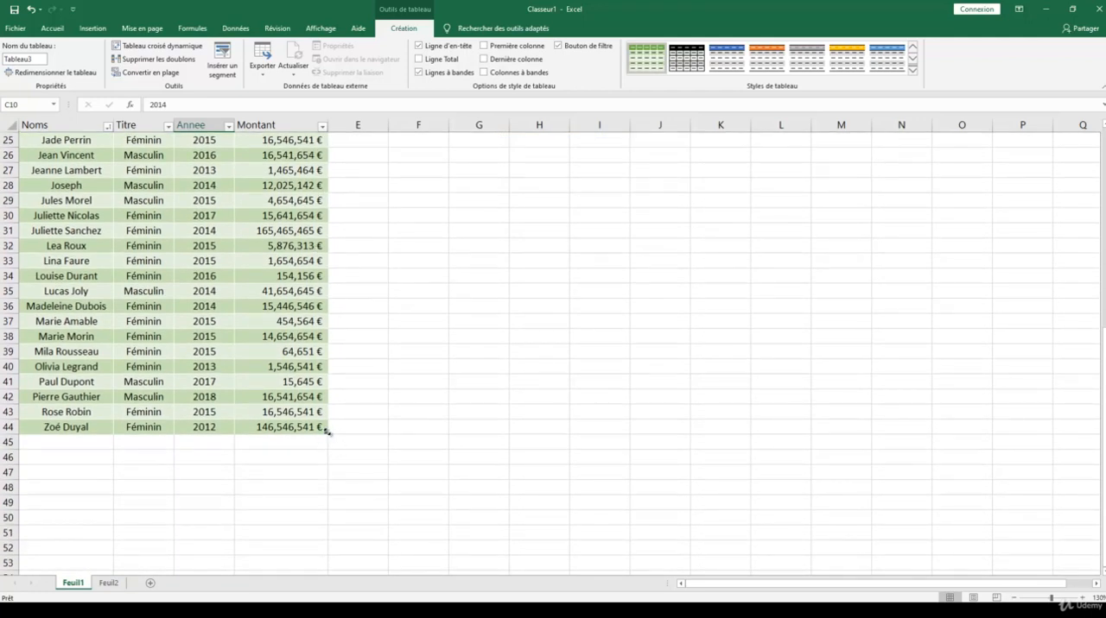
{"action": "left_click_drag", "start_coordinate": [339, 434], "coordinate": [375, 435]}
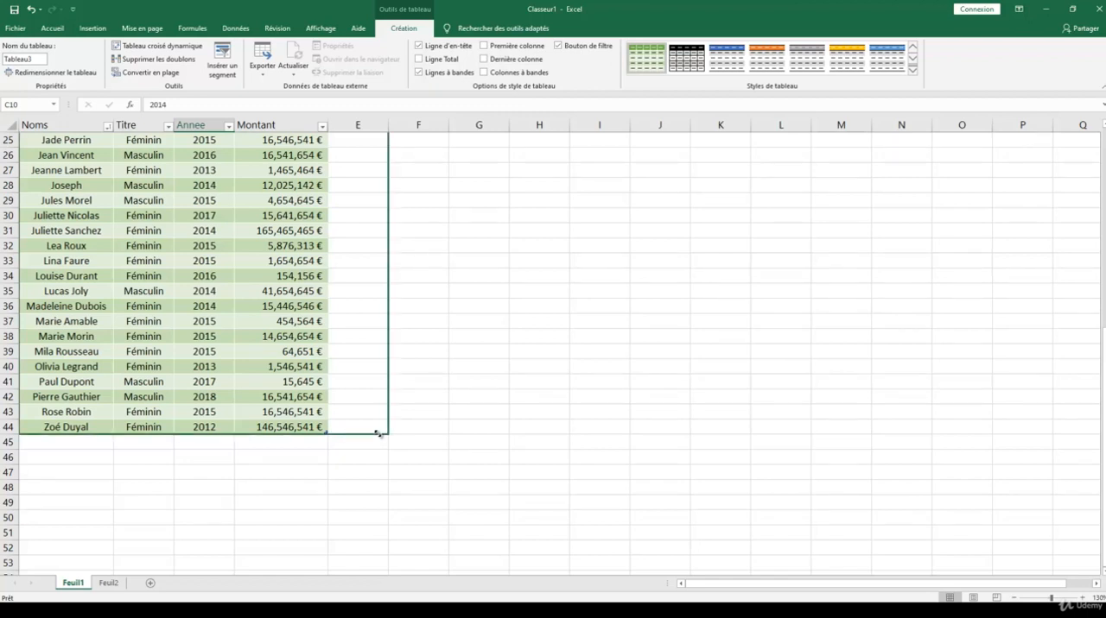
{"action": "left_click_drag", "start_coordinate": [377, 434], "coordinate": [385, 477]}
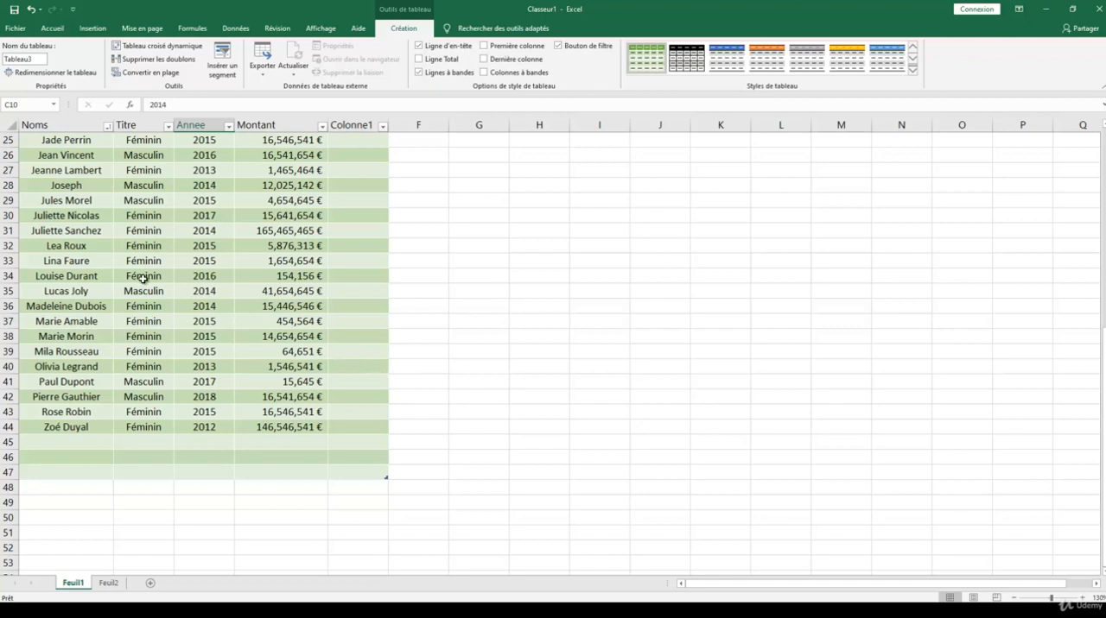
- Insert four blank rows above row 26 of the table and delete them again
{"action": "scroll", "coordinate": [142, 281], "scroll_direction": "up", "scroll_amount": 1}
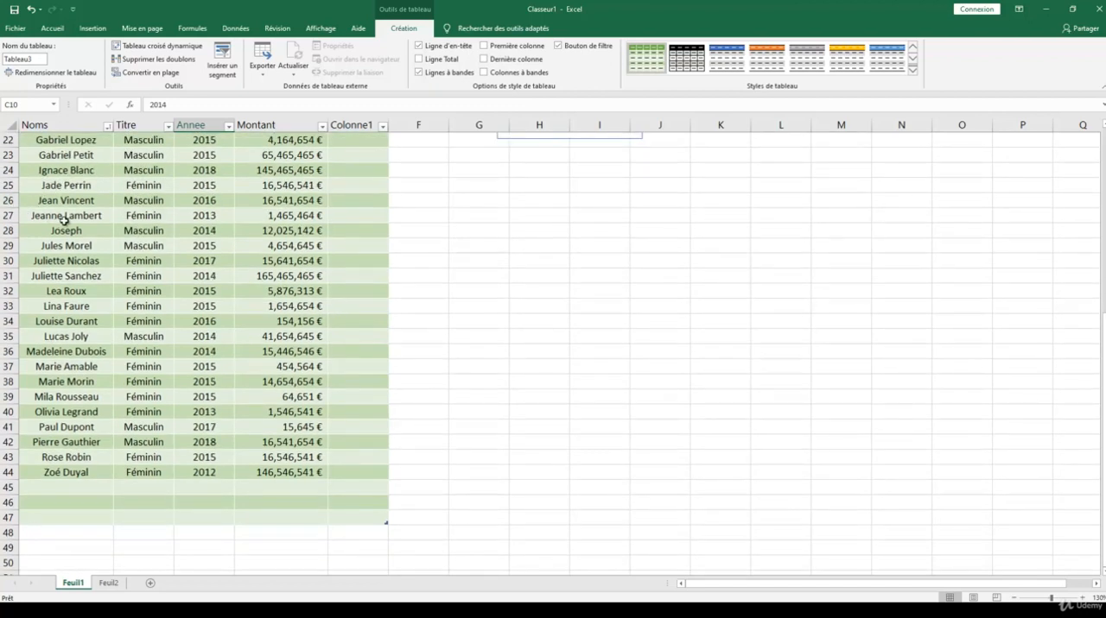
{"action": "left_click", "coordinate": [10, 200]}
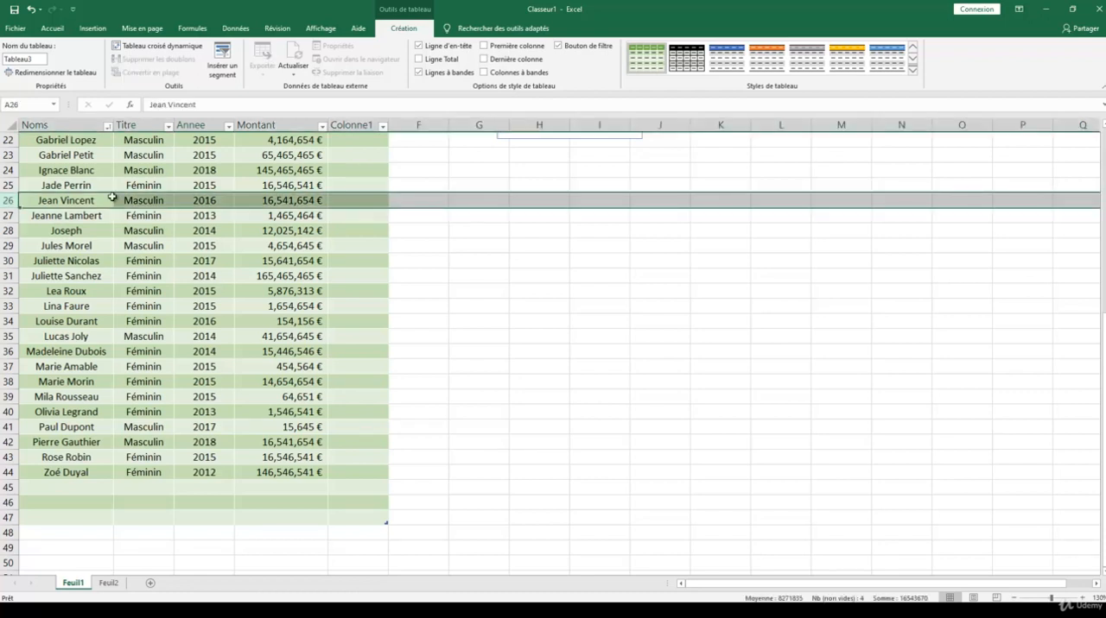
{"action": "key", "text": "ctrl+plus"}
{"action": "key", "text": "ctrl+plus"}
{"action": "key", "text": "ctrl+plus"}
{"action": "key", "text": "ctrl+plus"}
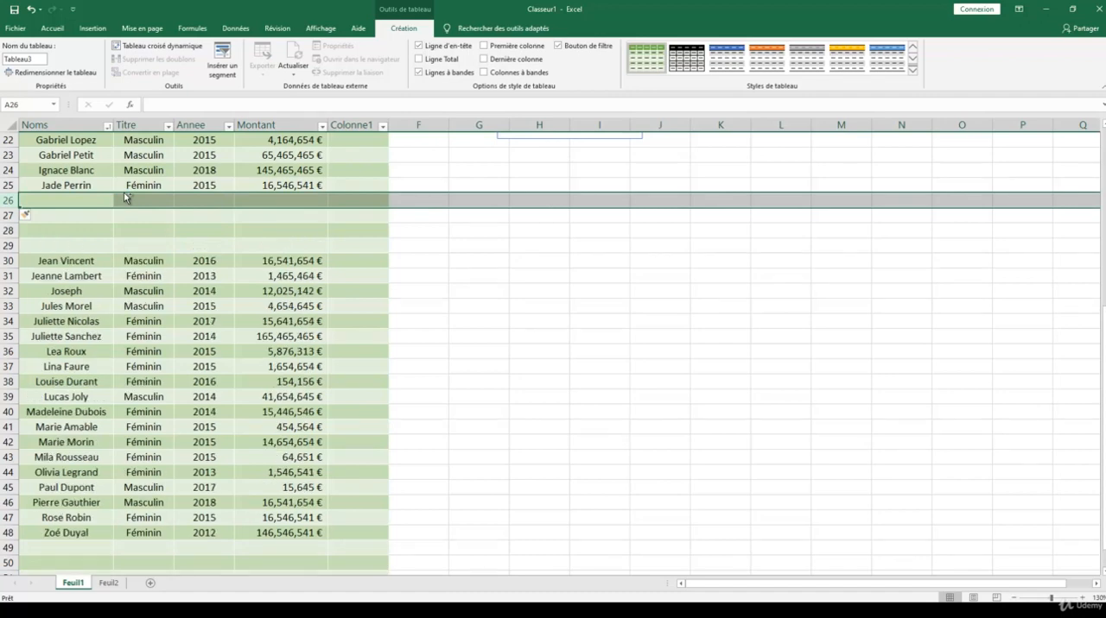
{"action": "key", "text": "ctrl+minus"}
{"action": "key", "text": "ctrl+minus"}
{"action": "key", "text": "ctrl+minus"}
{"action": "key", "text": "ctrl+minus"}
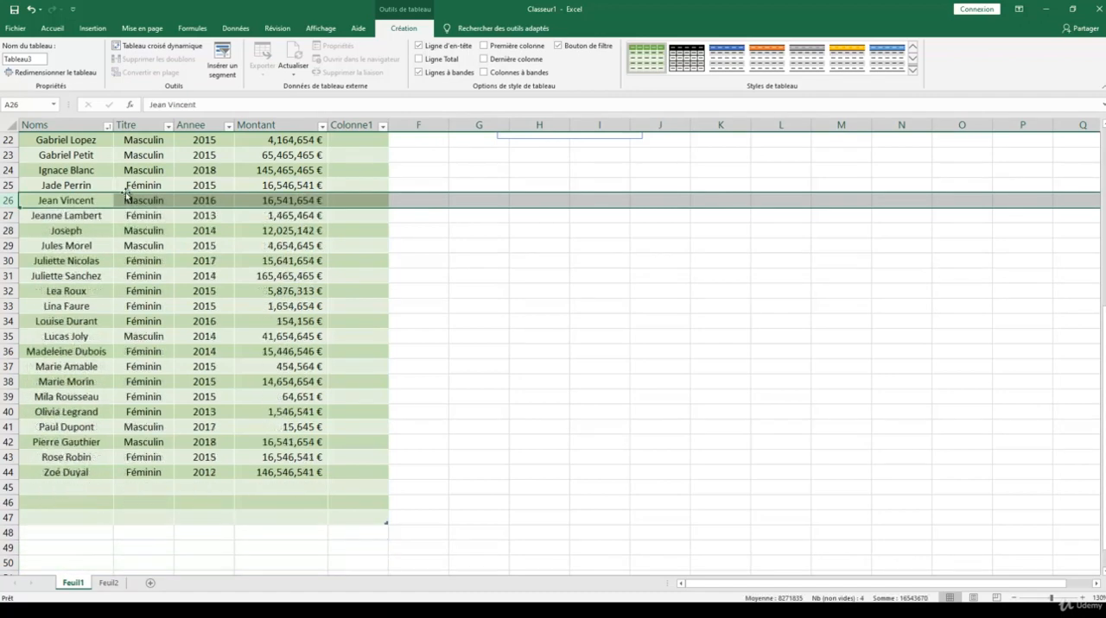
- Insert two blank table columns before the Annee column and delete them again
{"action": "left_click", "coordinate": [211, 124]}
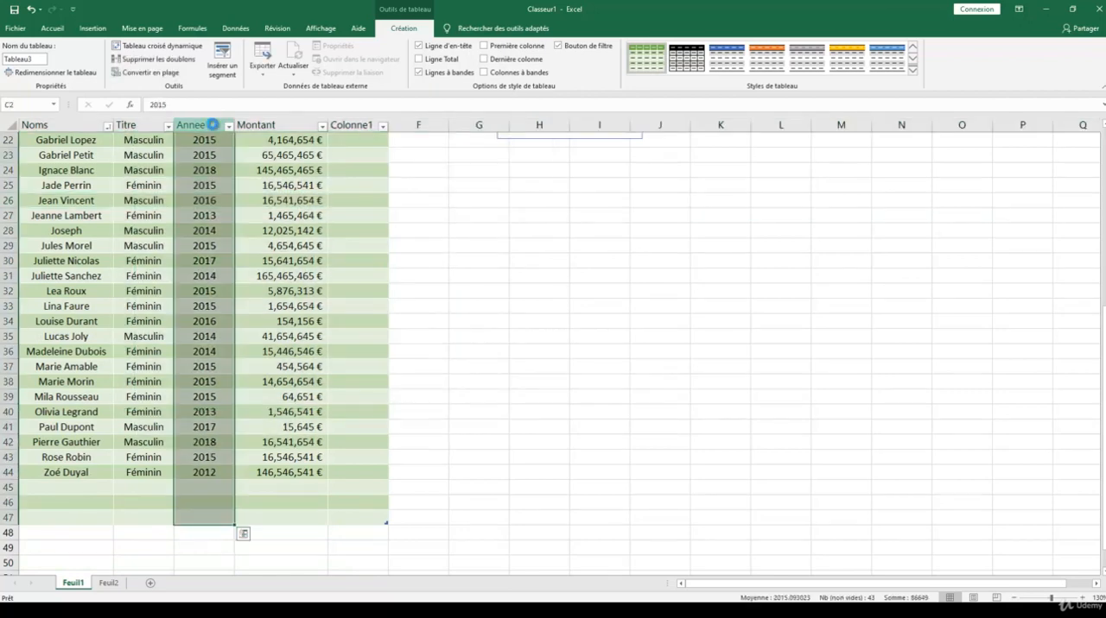
{"action": "key", "text": "ctrl+plus"}
{"action": "key", "text": "ctrl+plus"}
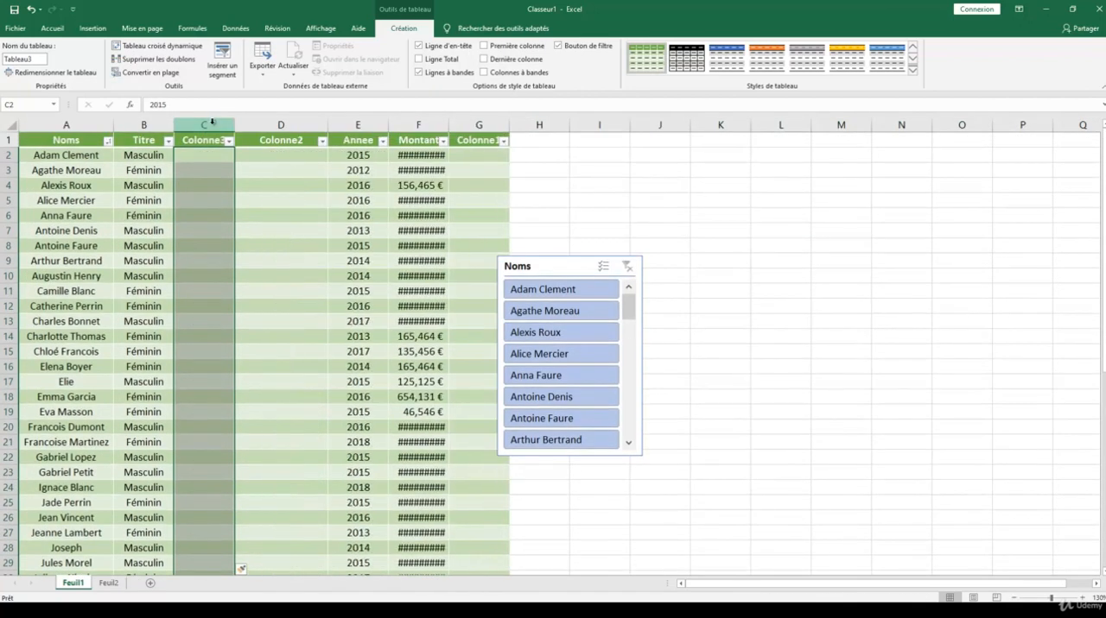
{"action": "key", "text": "ctrl+minus"}
{"action": "key", "text": "ctrl+minus"}
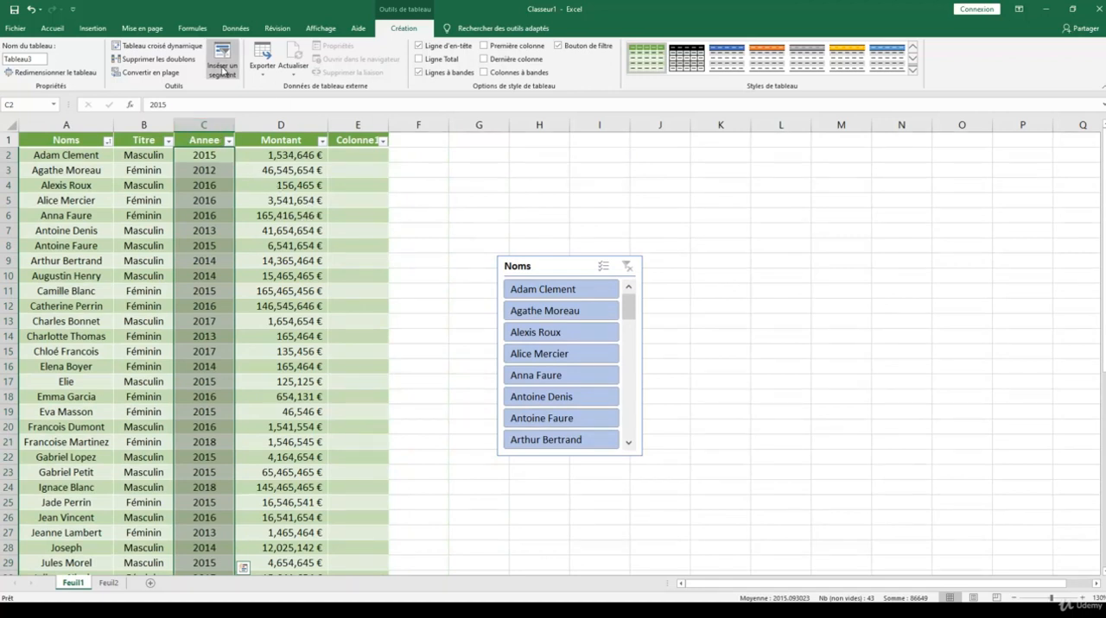
- Convert the table to a normal cell range and accept the conversion
{"action": "left_click", "coordinate": [56, 28]}
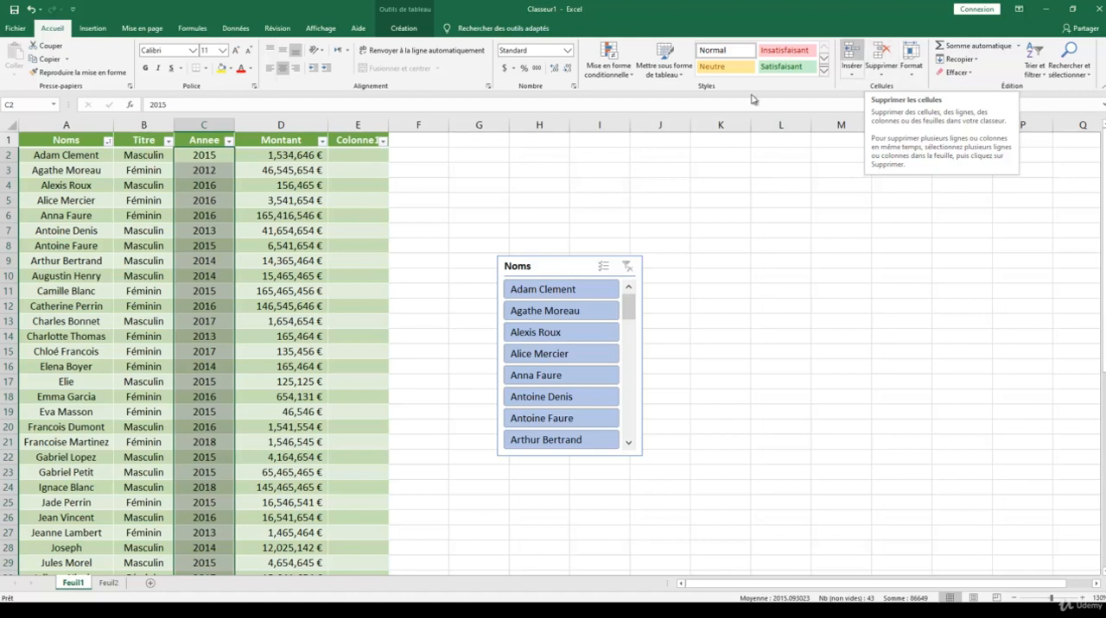
{"action": "left_click", "coordinate": [278, 186]}
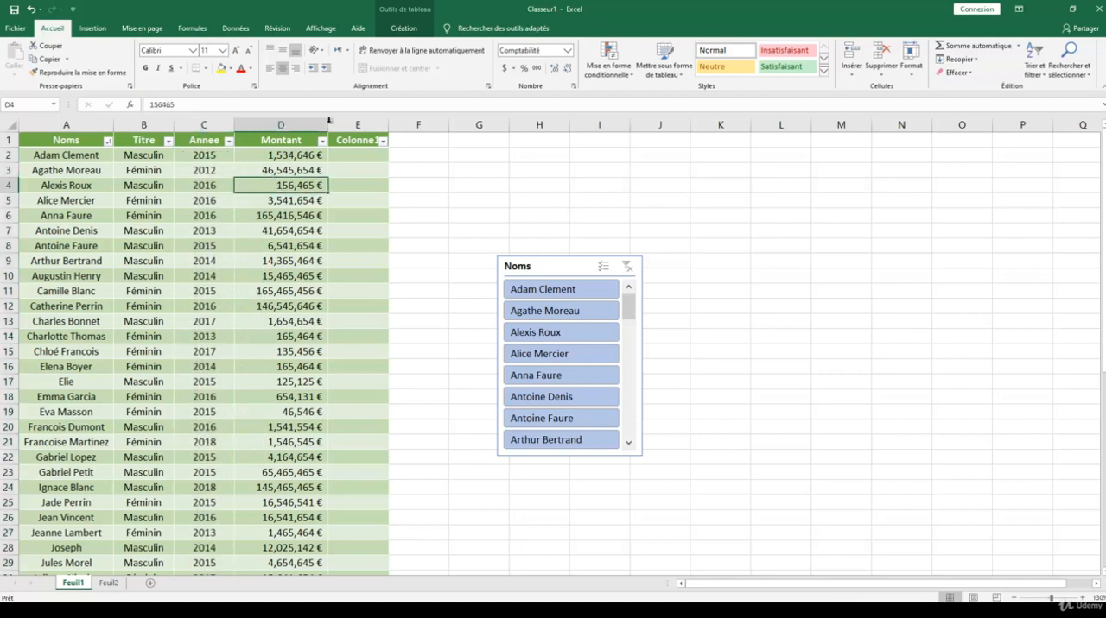
{"action": "left_click", "coordinate": [409, 30]}
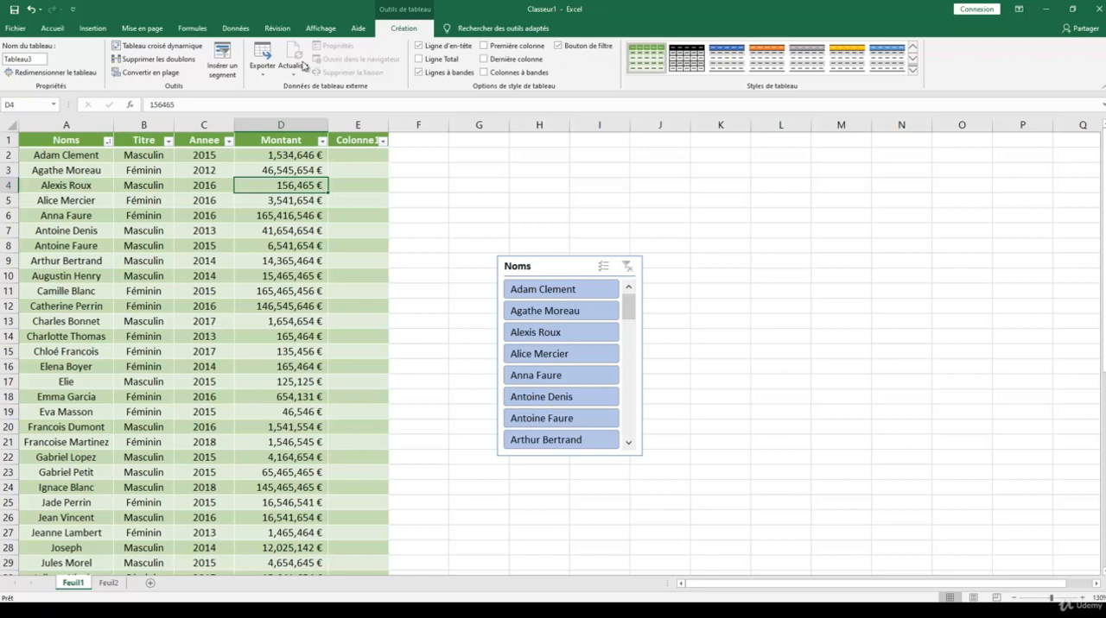
{"action": "left_click", "coordinate": [143, 75]}
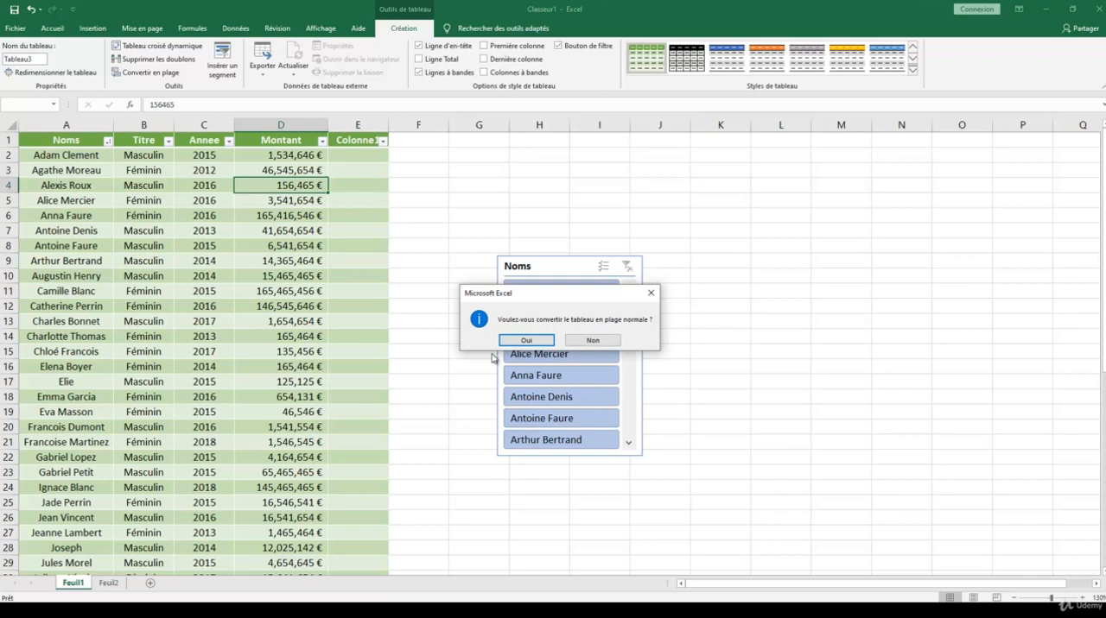
{"action": "left_click", "coordinate": [527, 340]}
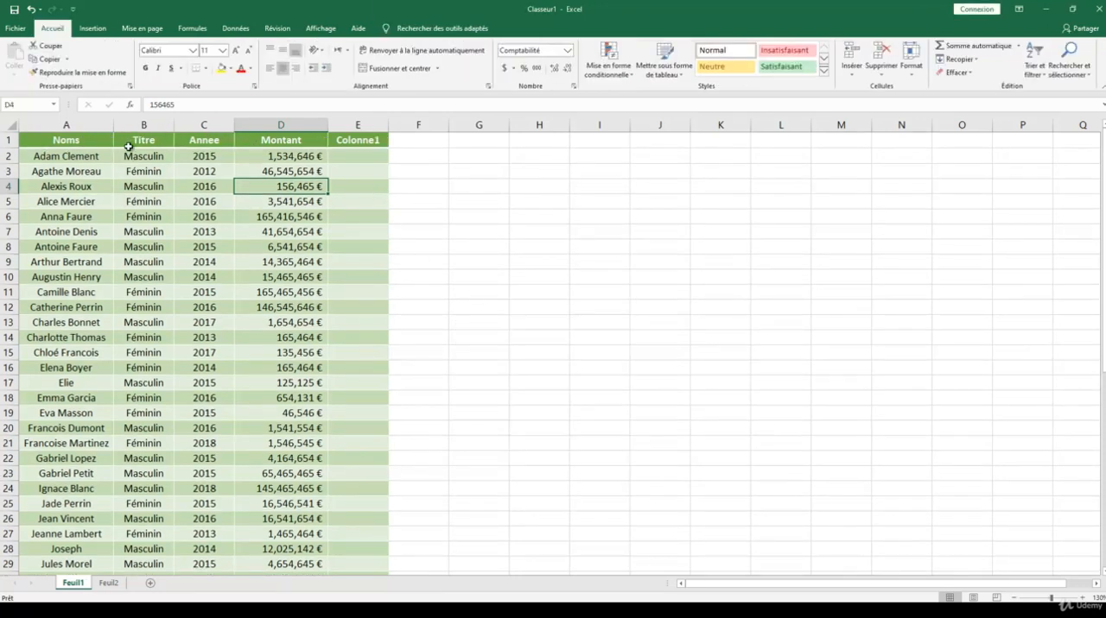
{"action": "left_click", "coordinate": [181, 227]}
{"action": "left_click", "coordinate": [268, 291]}
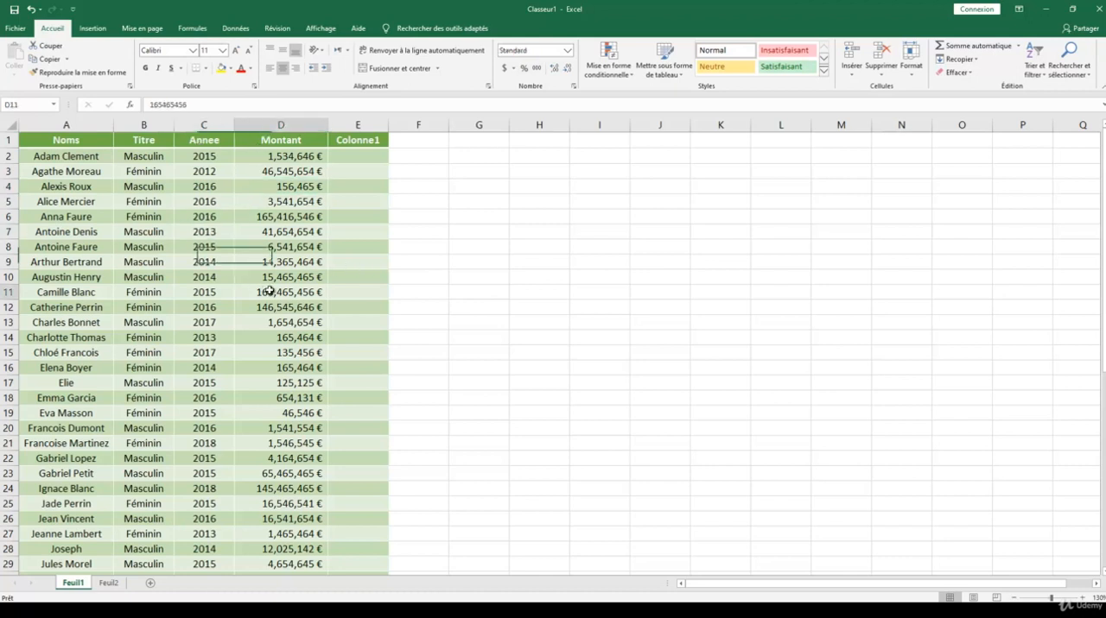
{"action": "left_click", "coordinate": [221, 282]}
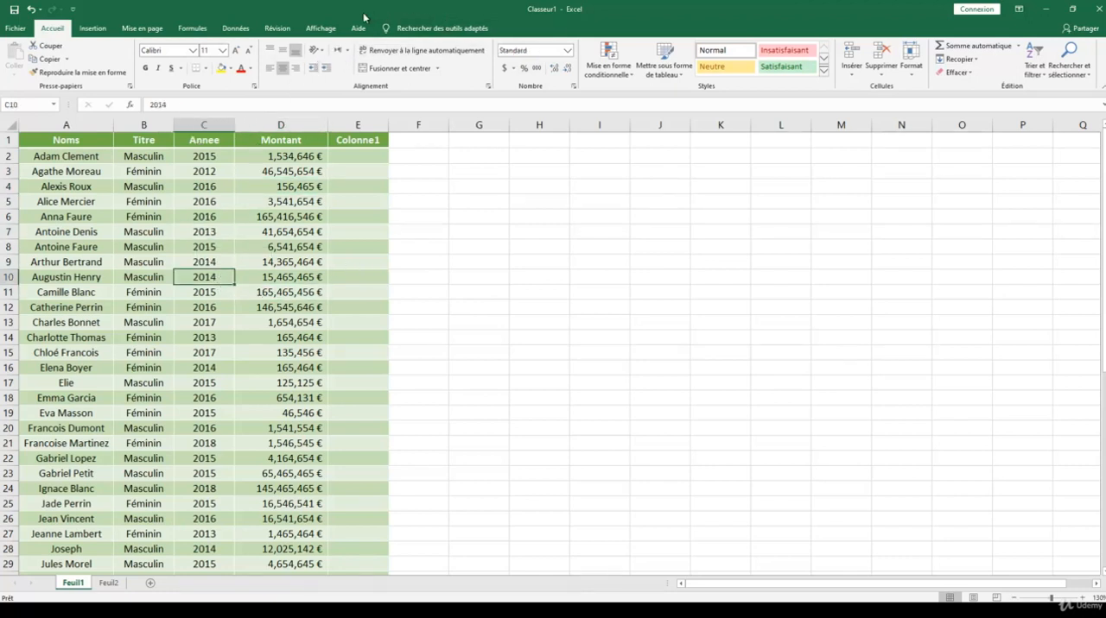